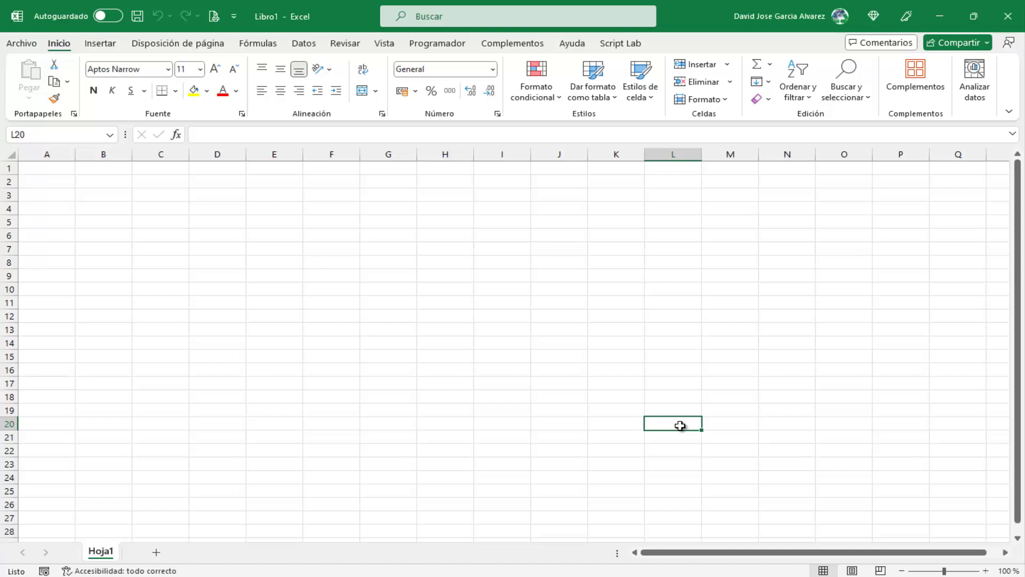
Open the VBA editor, insert a new UserForm1 and enlarge its design area.
click(445, 47)
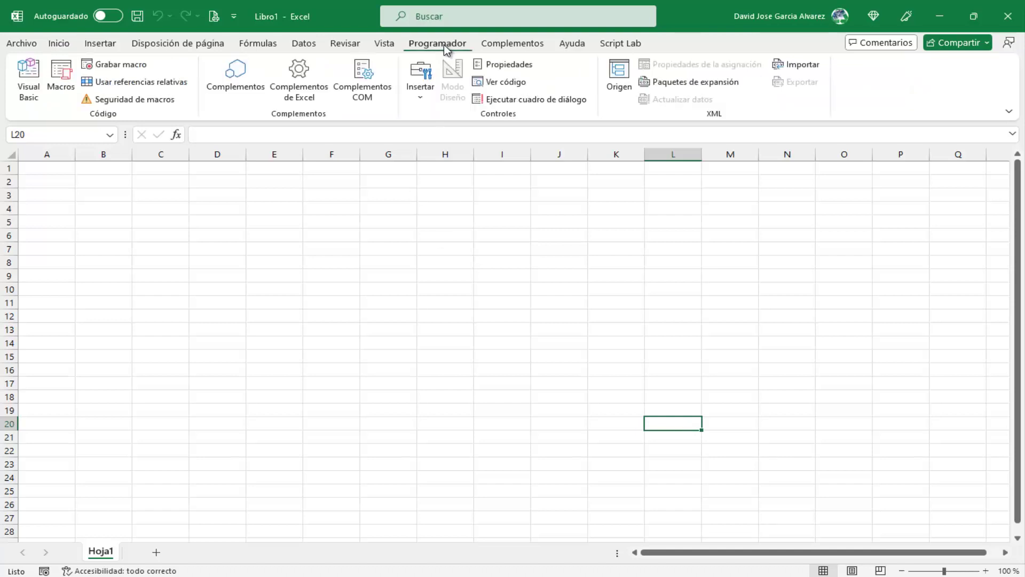
click(28, 80)
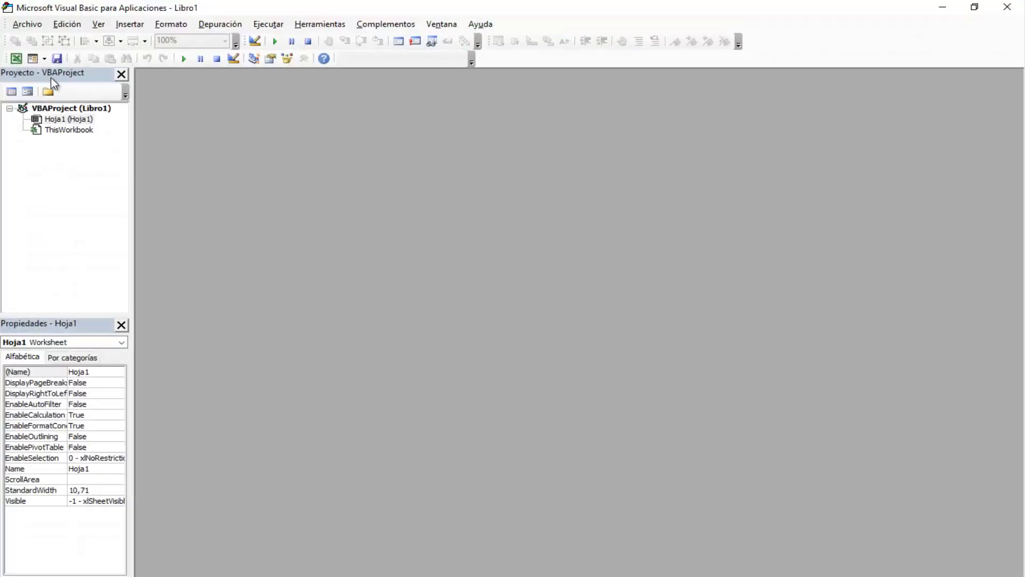
click(45, 59)
click(57, 72)
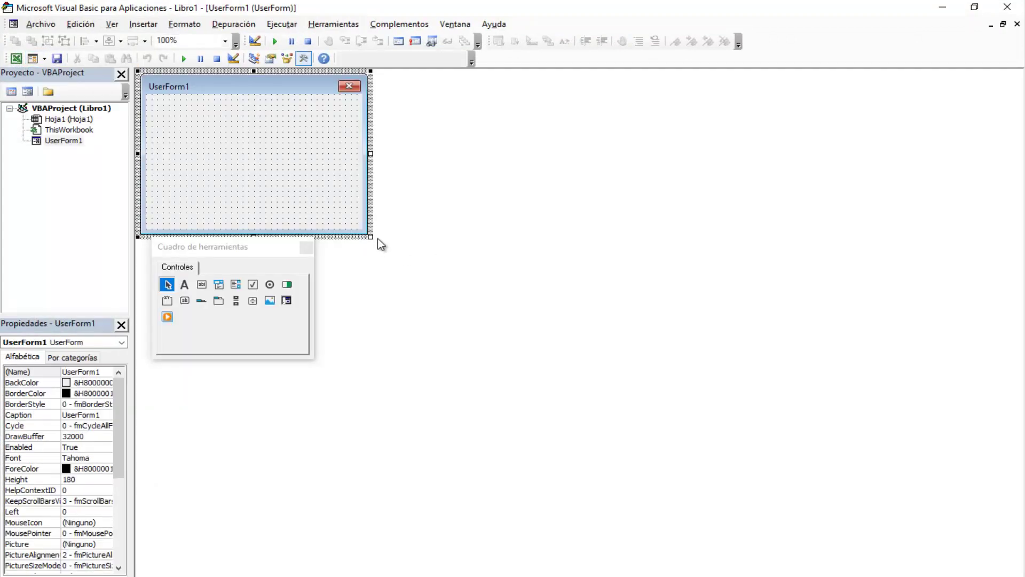
drag(375, 237, 486, 285)
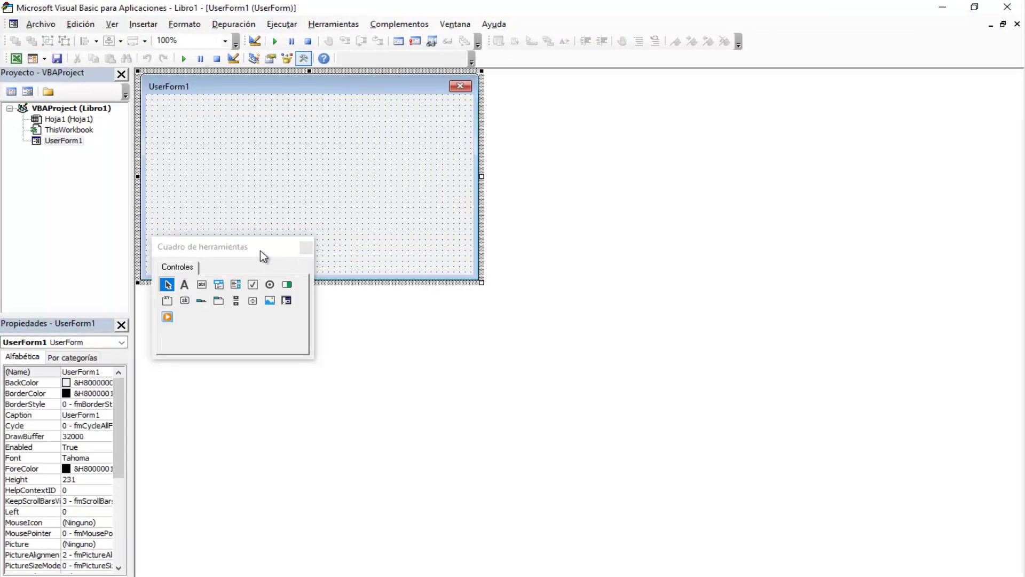
Place a label, a text box and a command button on UserForm1, then run it over Excel.
mouse_move(260, 251)
mouse_down()
mouse_move(733, 246)
mouse_move(737, 202)
mouse_up()
click(661, 236)
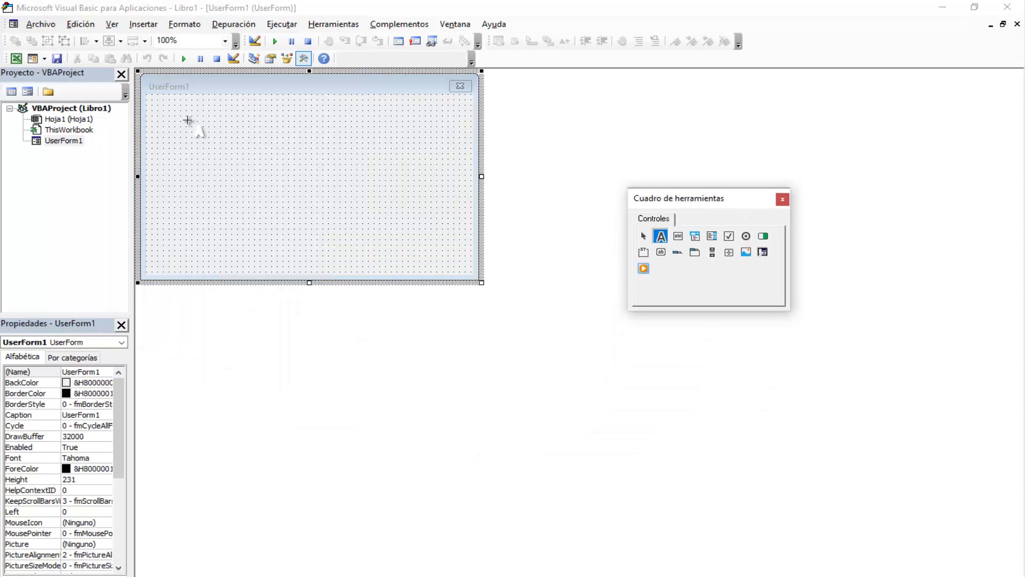
click(186, 121)
click(678, 236)
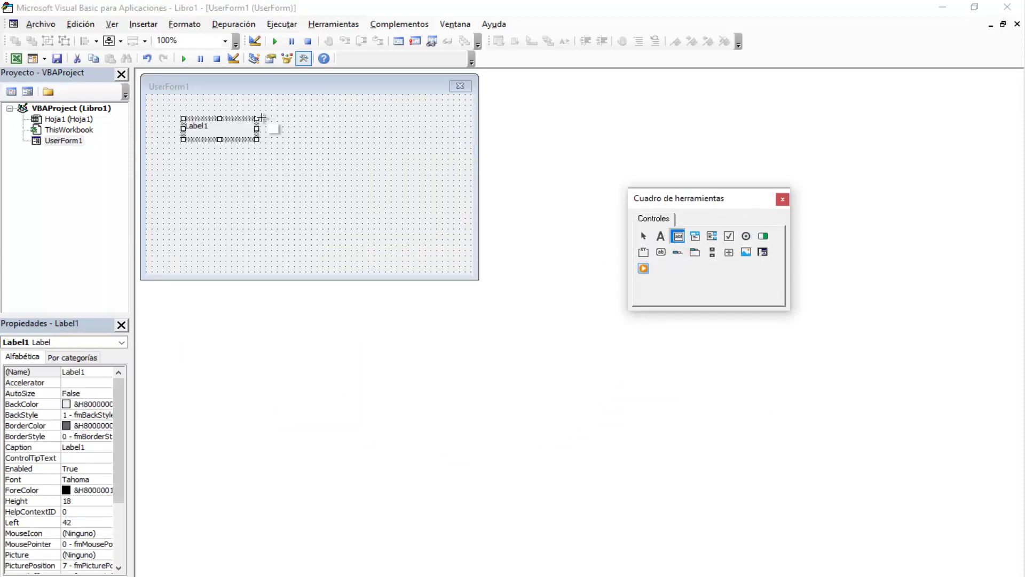
click(261, 117)
click(360, 154)
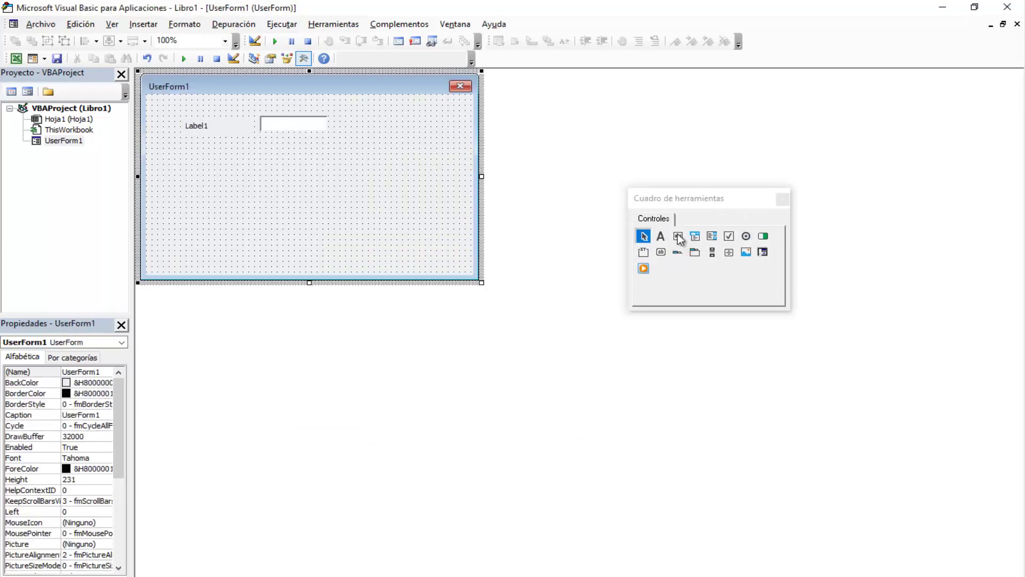
click(661, 252)
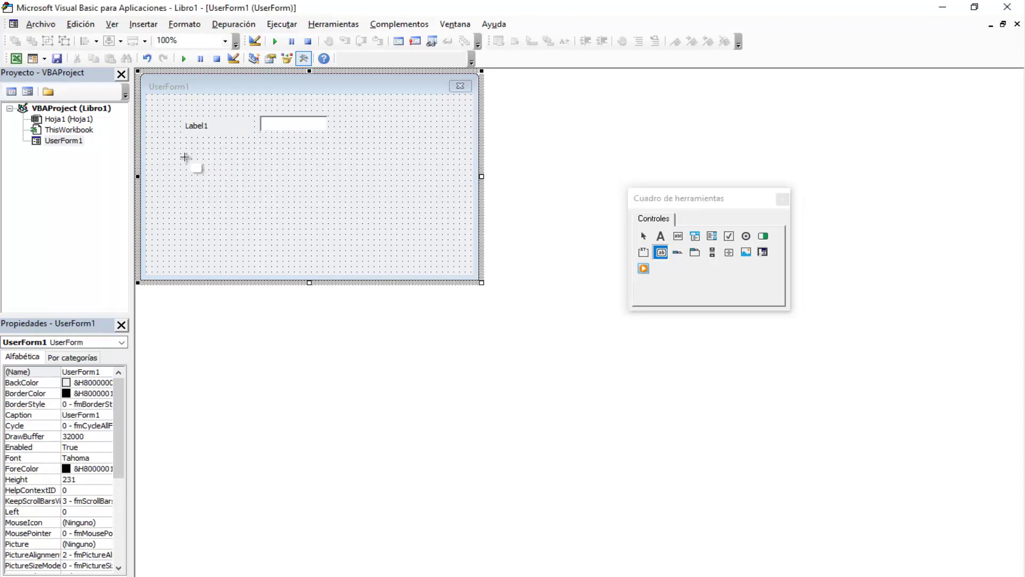
drag(182, 154, 255, 190)
click(239, 130)
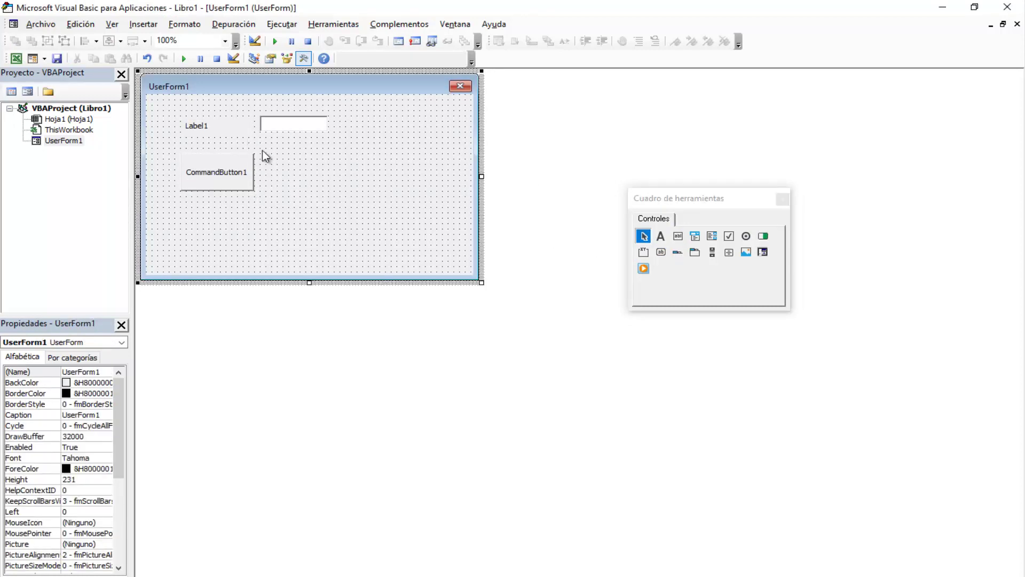
click(184, 58)
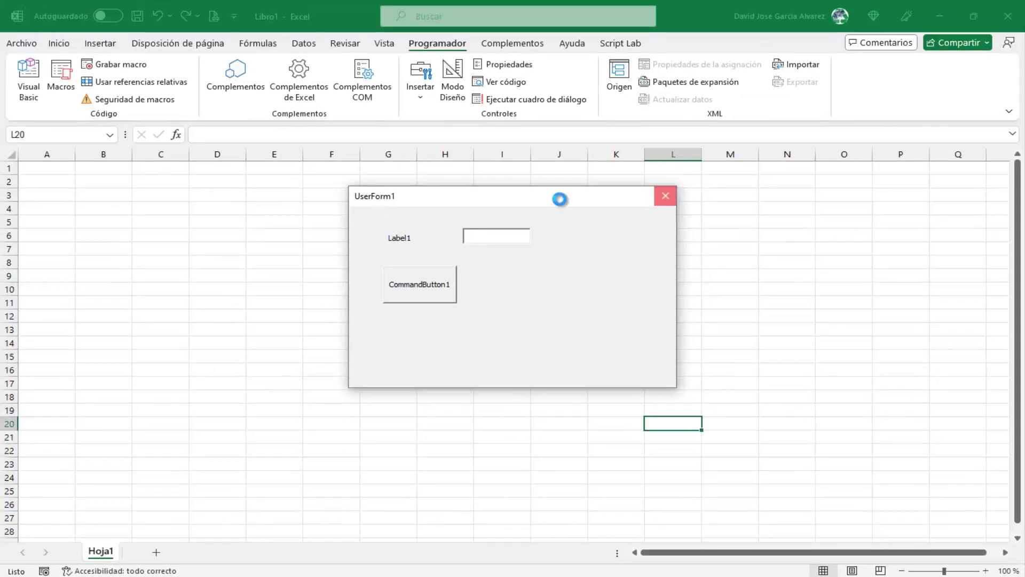
Set the Label1 caption to Nombre and reduce the label's height.
click(666, 193)
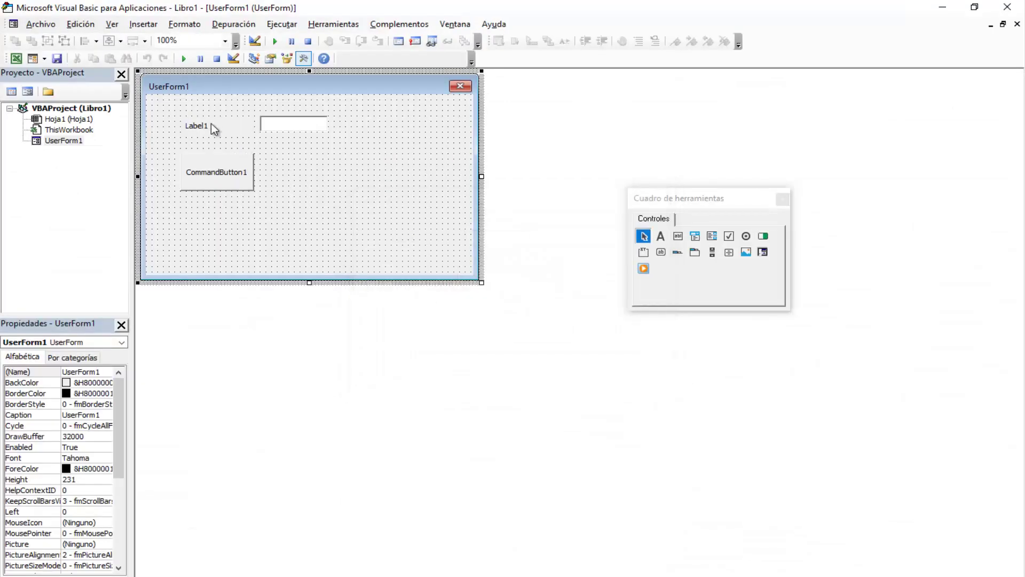
click(210, 123)
click(87, 447)
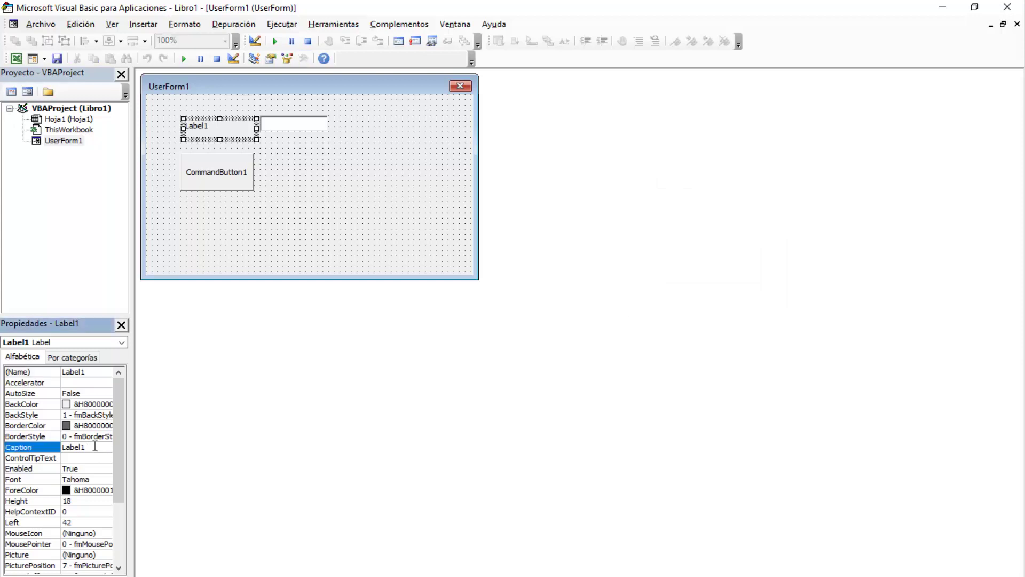
double_click(91, 446)
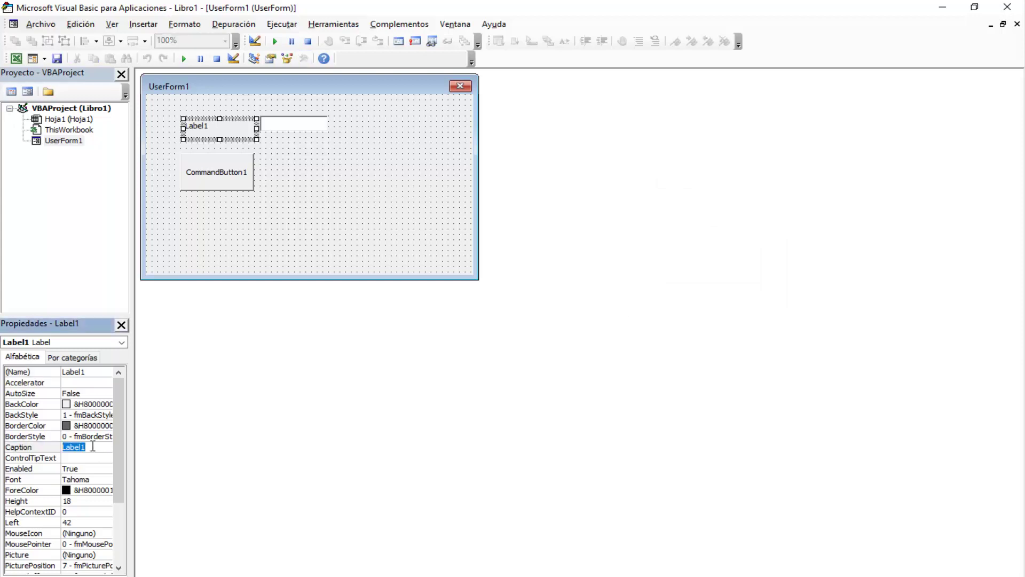
text(Nombre)
key(Return)
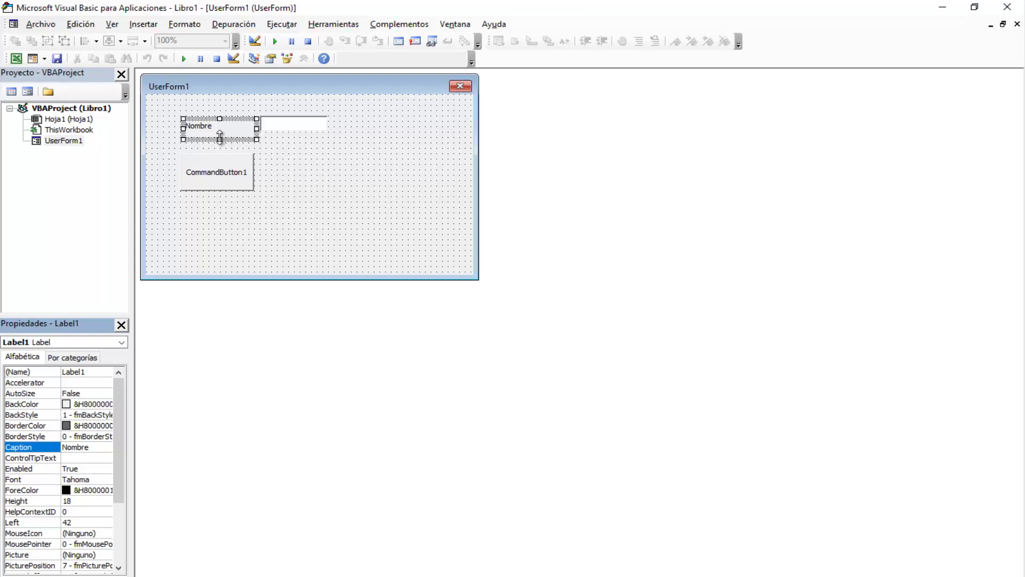
drag(219, 137, 220, 133)
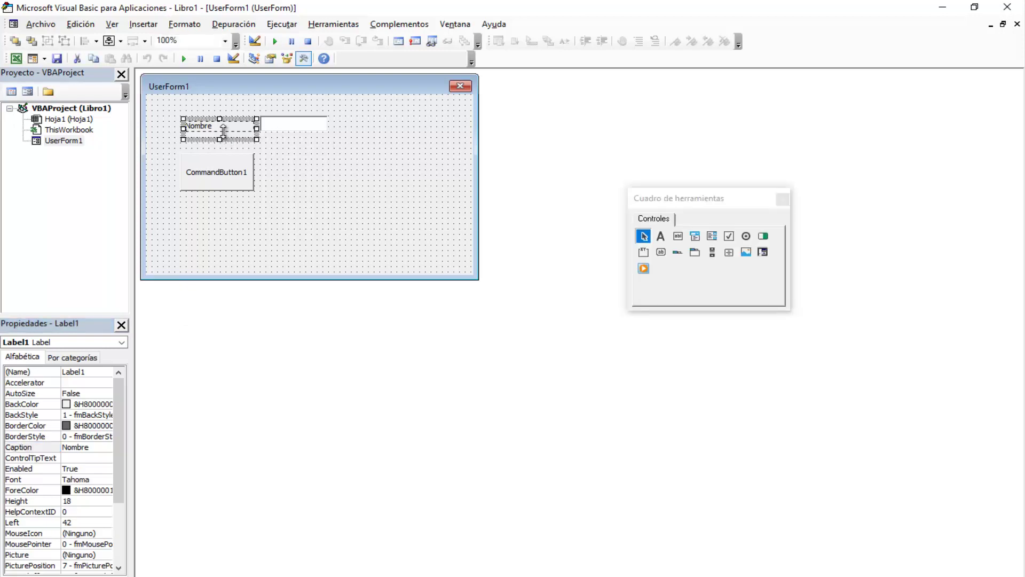
Rename the text box to TxtNombre.
click(281, 126)
double_click(107, 372)
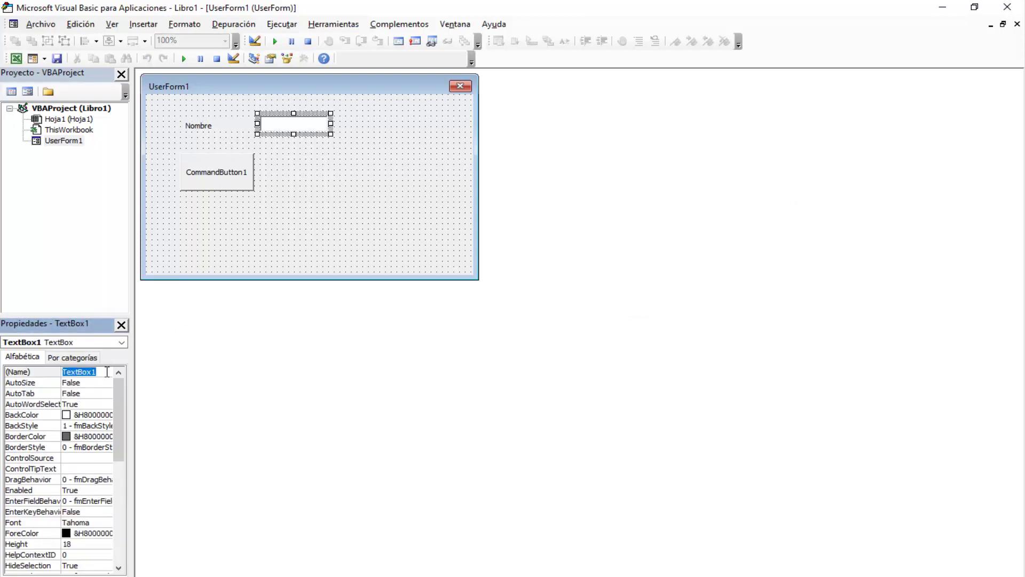
text(TxtNo)
text(mbre)
key(Return)
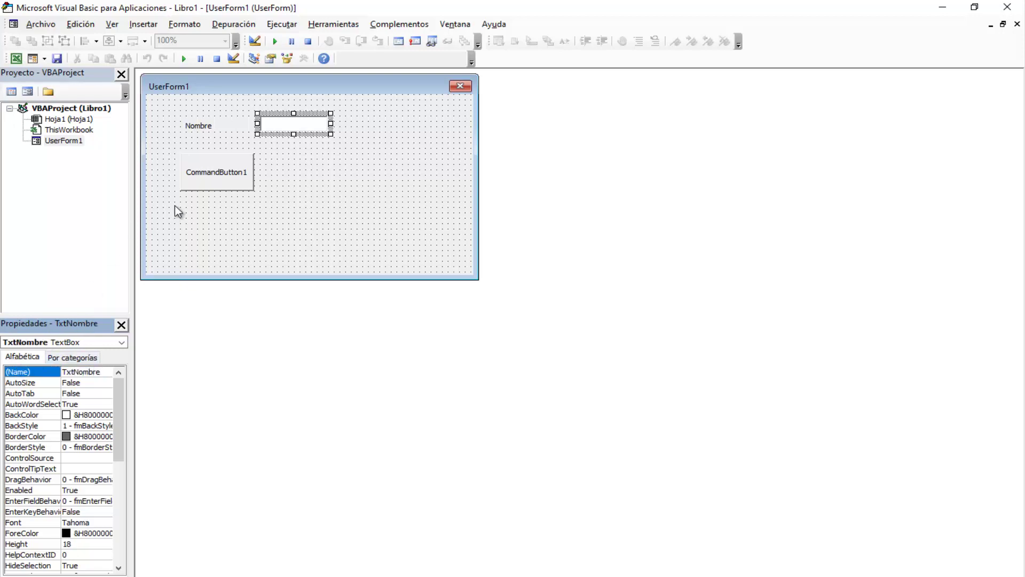
Rename CommandButton1 to BtnGuardar.
click(228, 181)
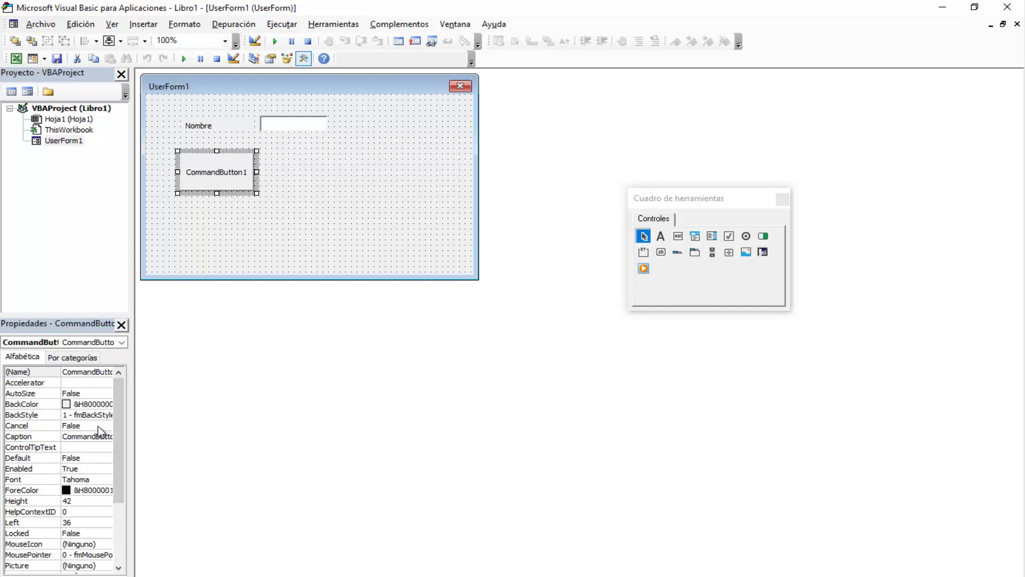
click(94, 372)
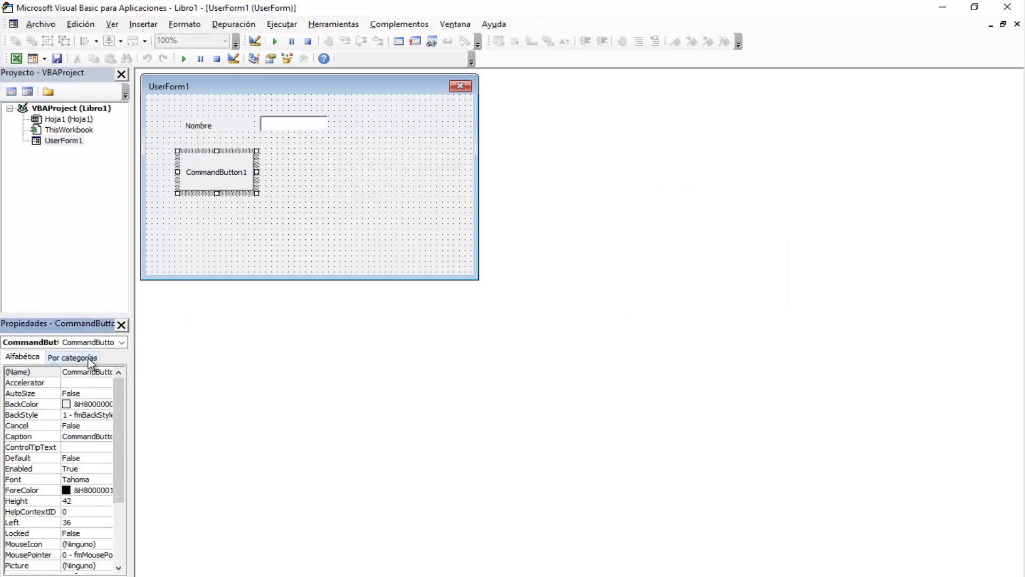
double_click(79, 371)
text(B)
text(tn)
text(G)
text(uardar)
key(Return)
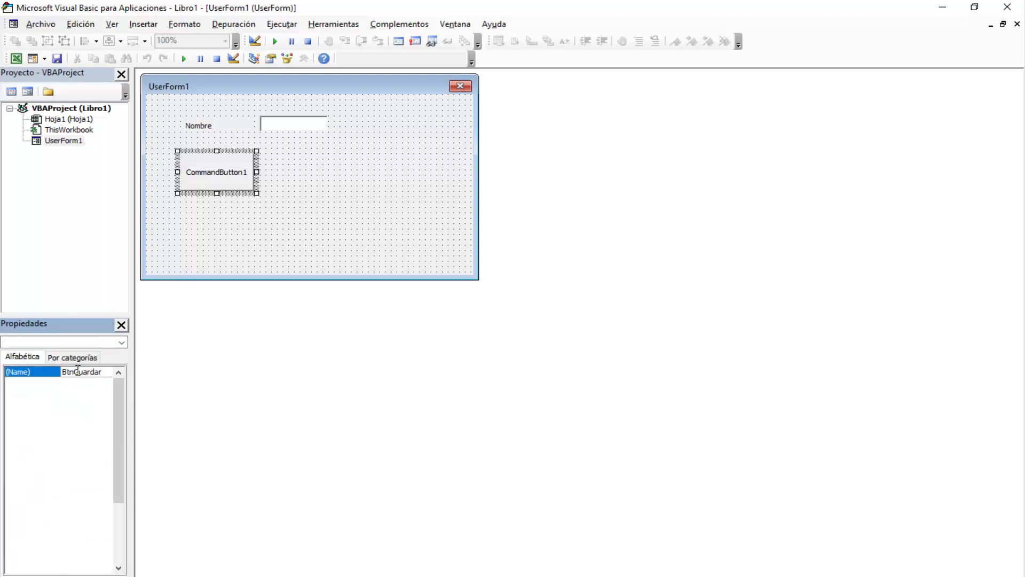
Set the button's caption to Guardar.
click(103, 435)
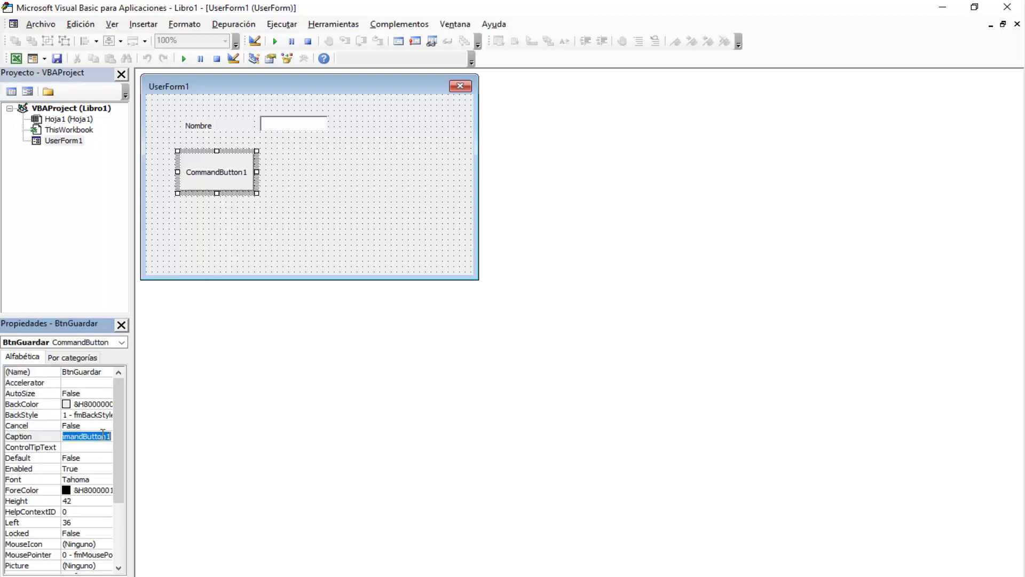
text(Gu)
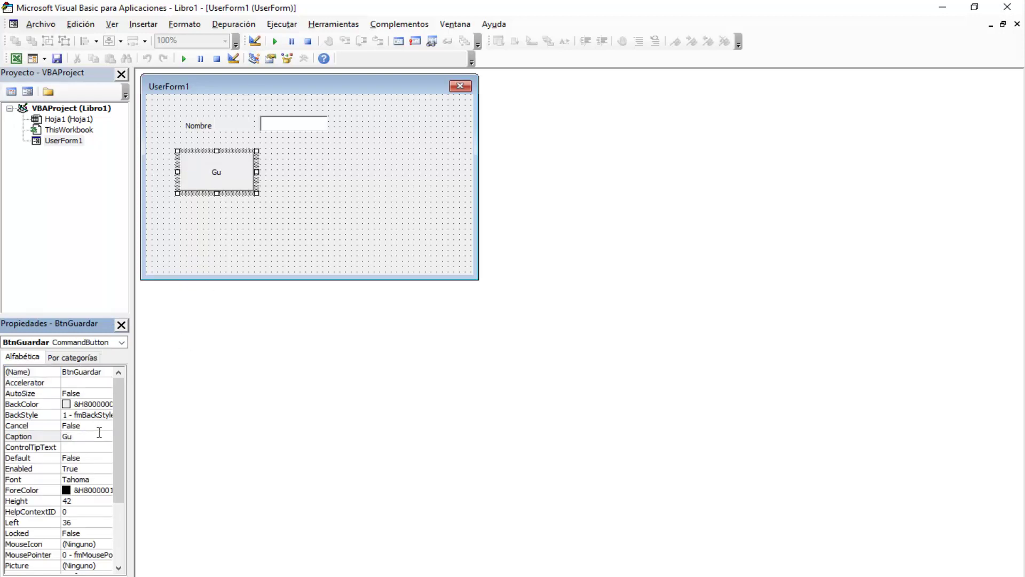
text(ardf)
key(BackSpace)
text(ad)
key(BackSpace)
text(r)
key(Return)
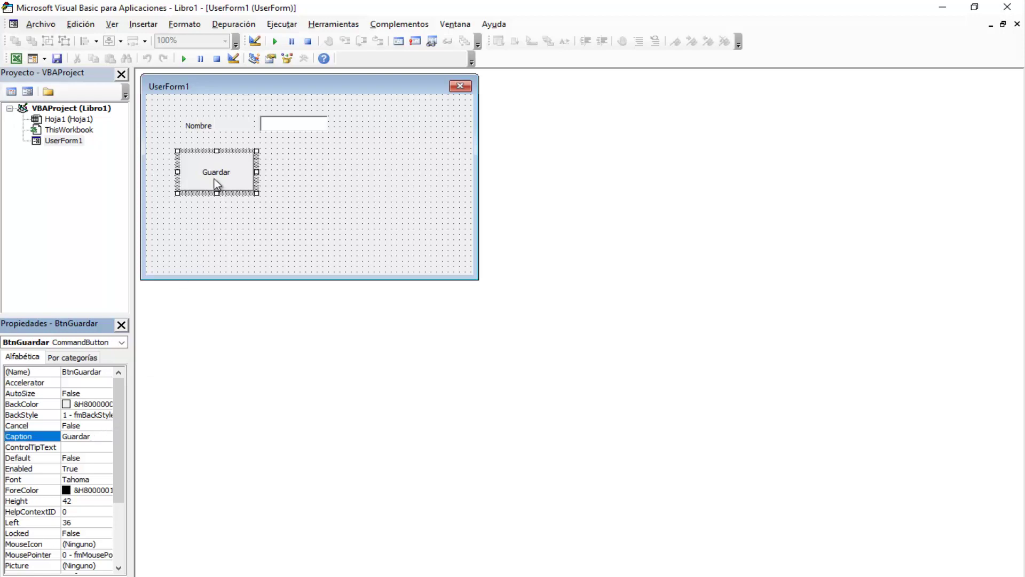
click(341, 183)
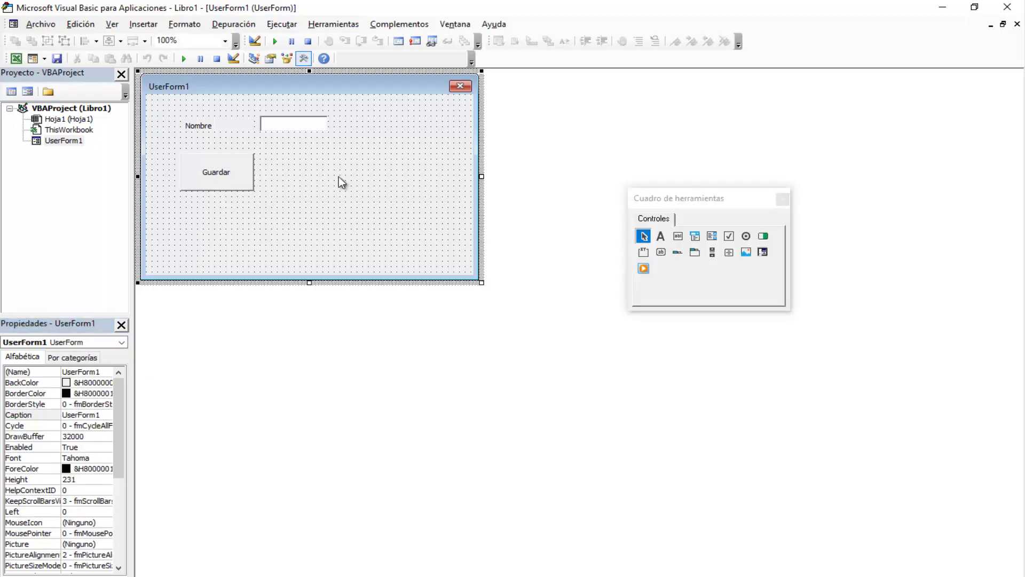
click(184, 58)
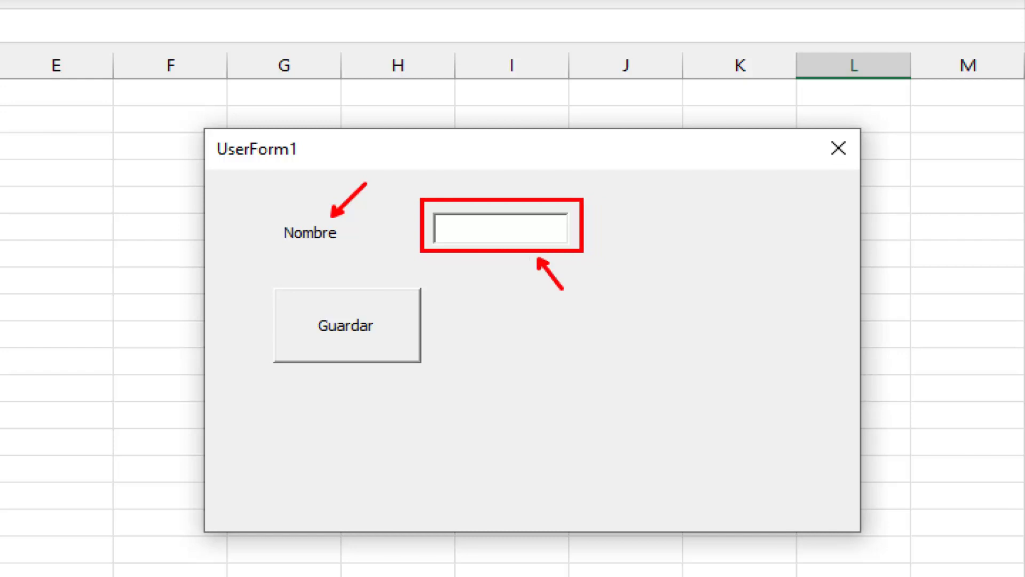
drag(253, 274, 435, 384)
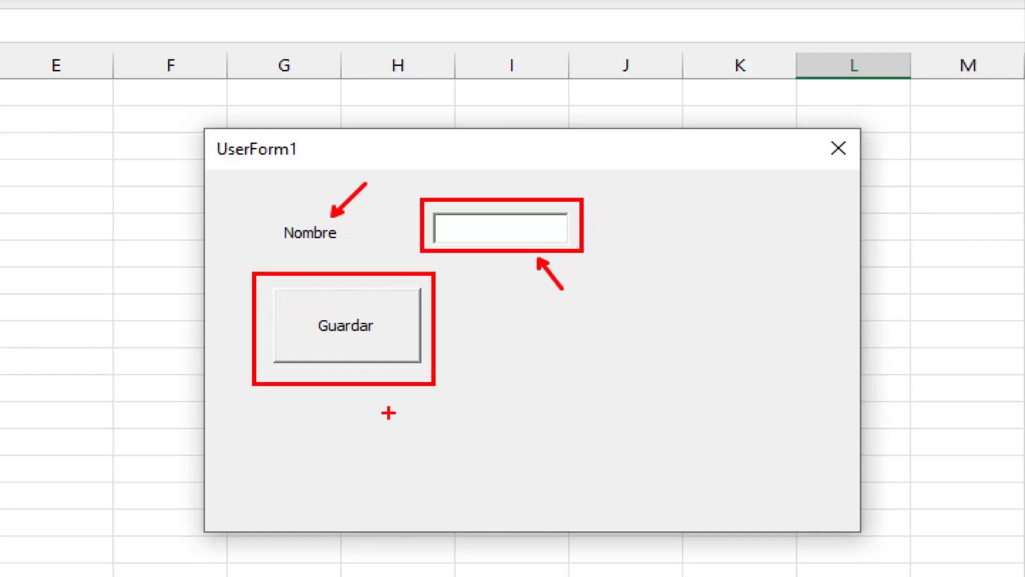
drag(395, 396, 414, 418)
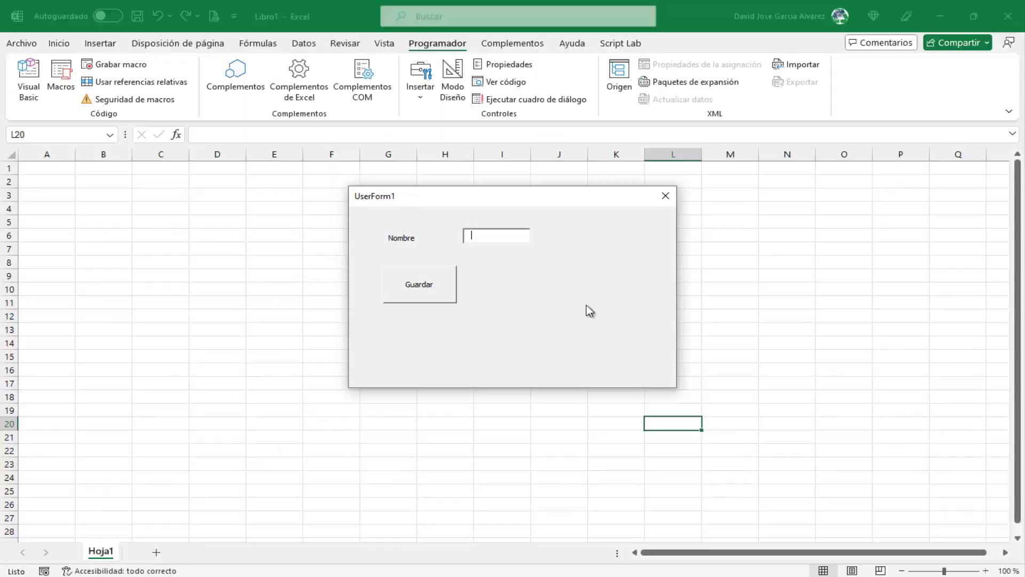
click(665, 195)
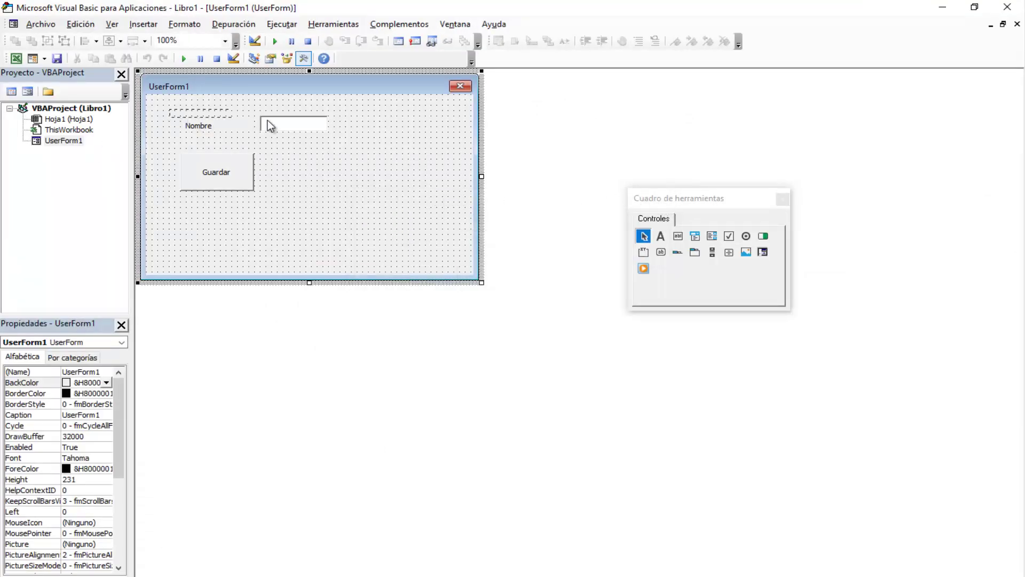
Delete the Nombre label and text box, and move Guardar to the form's top-left corner.
drag(170, 111, 320, 137)
key(Delete)
click(240, 179)
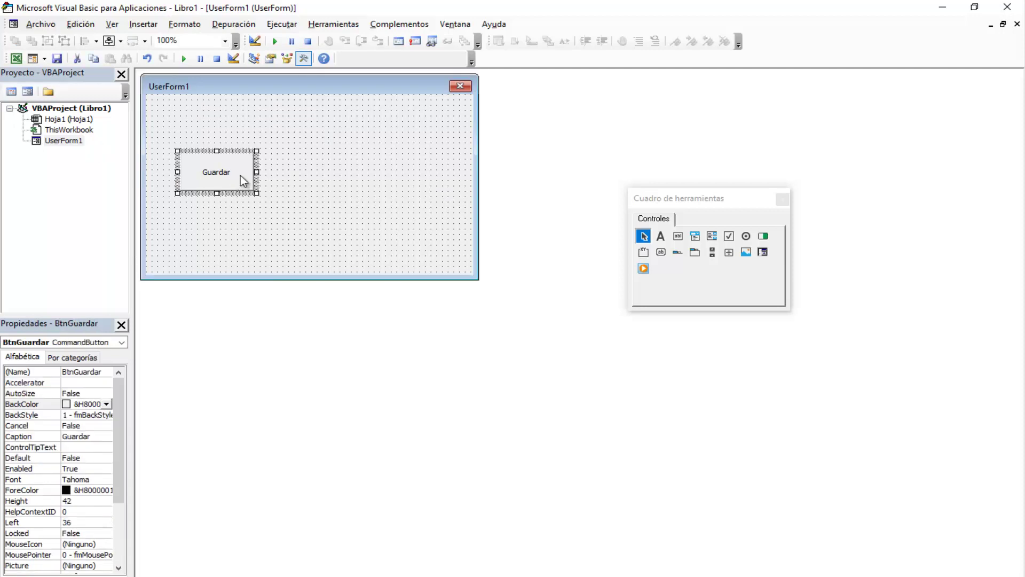
drag(227, 152, 199, 99)
Select the whole form and run it over the Excel sheet.
right_click(213, 124)
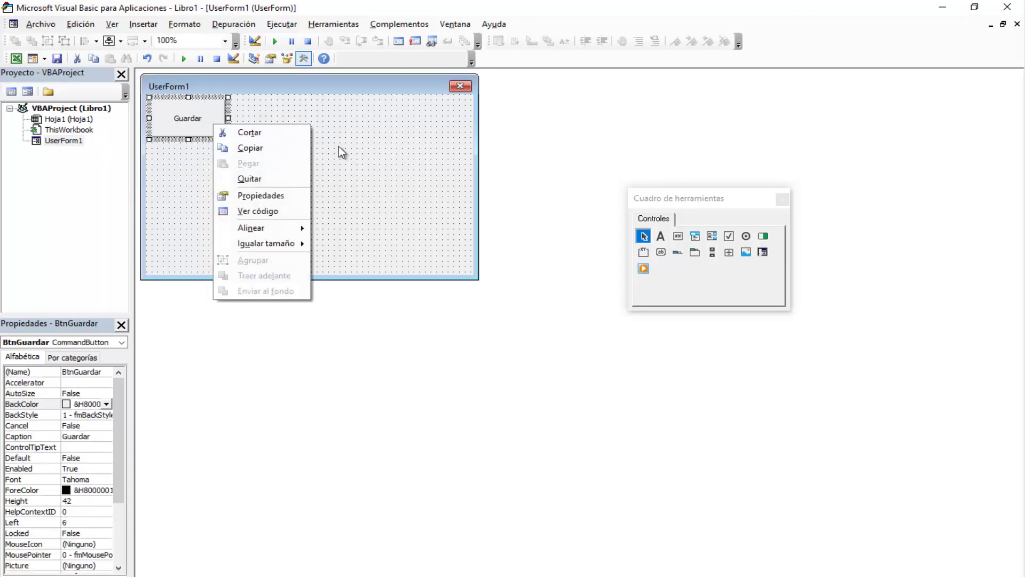
click(175, 76)
click(185, 59)
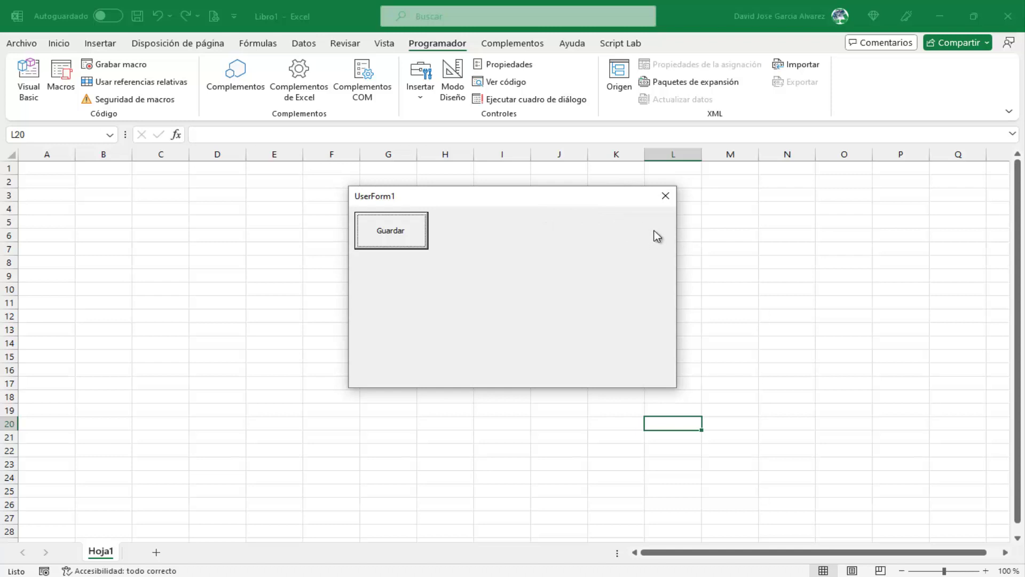
Close the running UserForm1 with its X button.
click(665, 195)
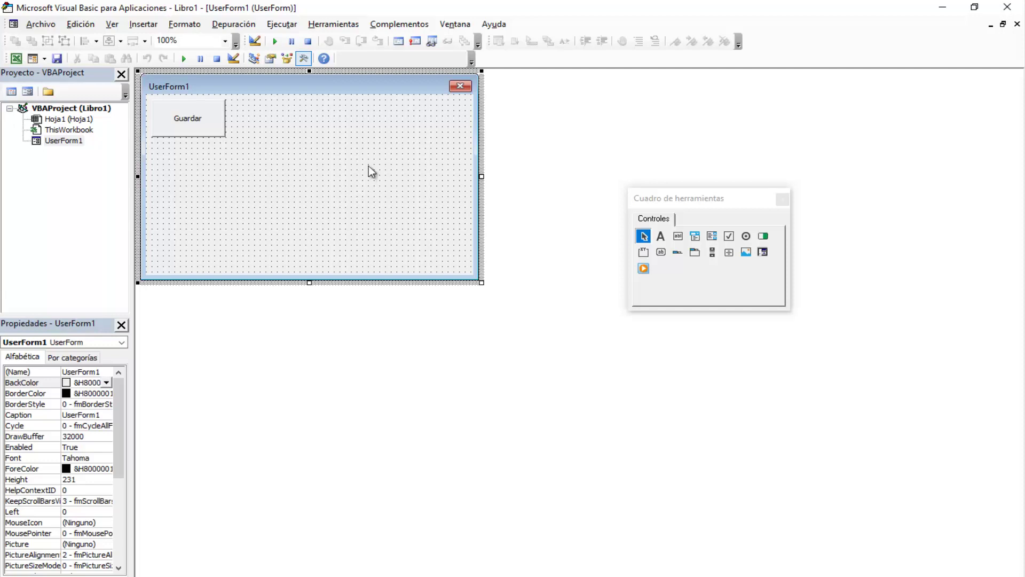
Remove UserForm1 from the project without exporting, then insert a new empty UserForm.
right_click(67, 142)
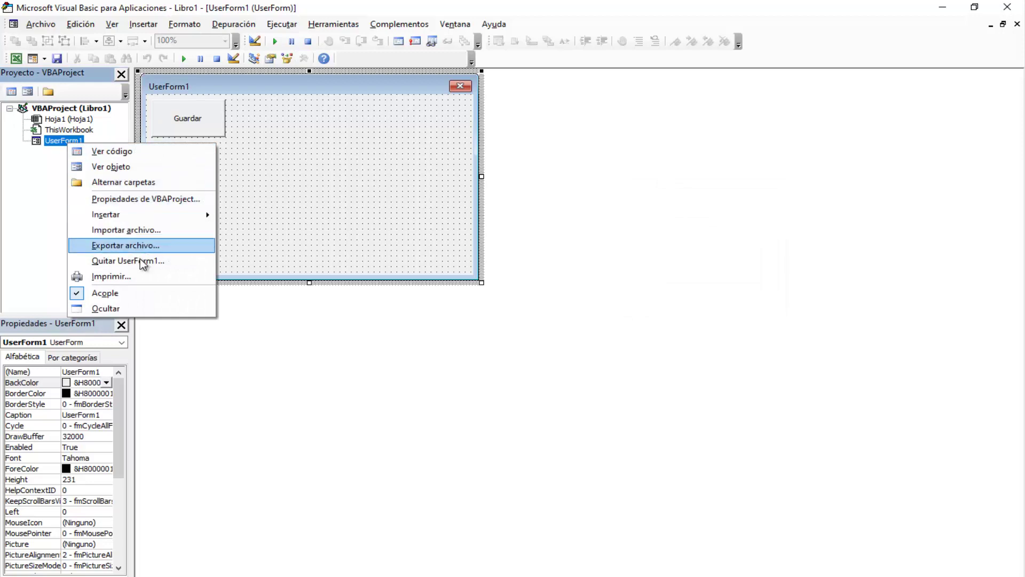
click(172, 255)
click(489, 341)
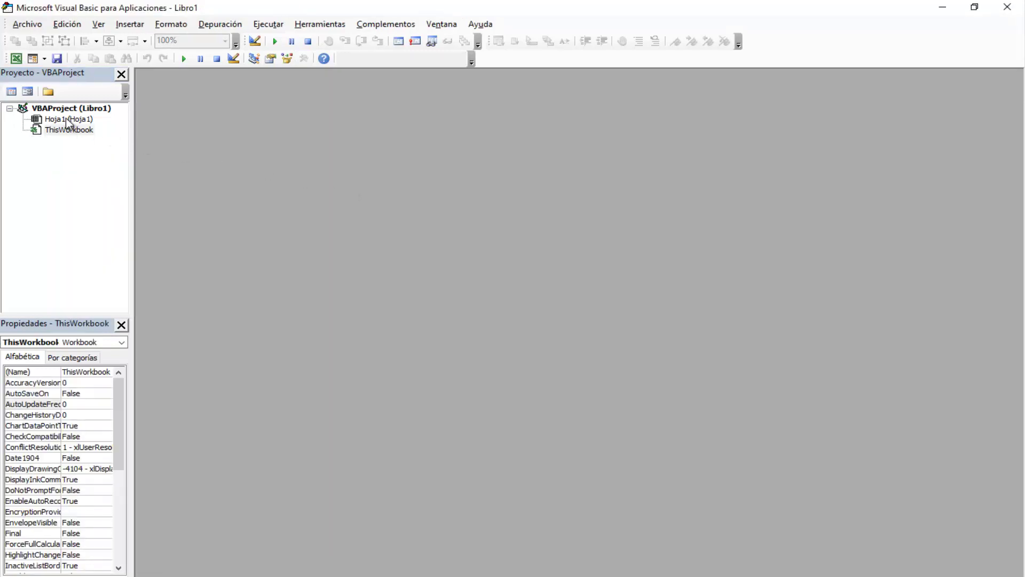
click(45, 59)
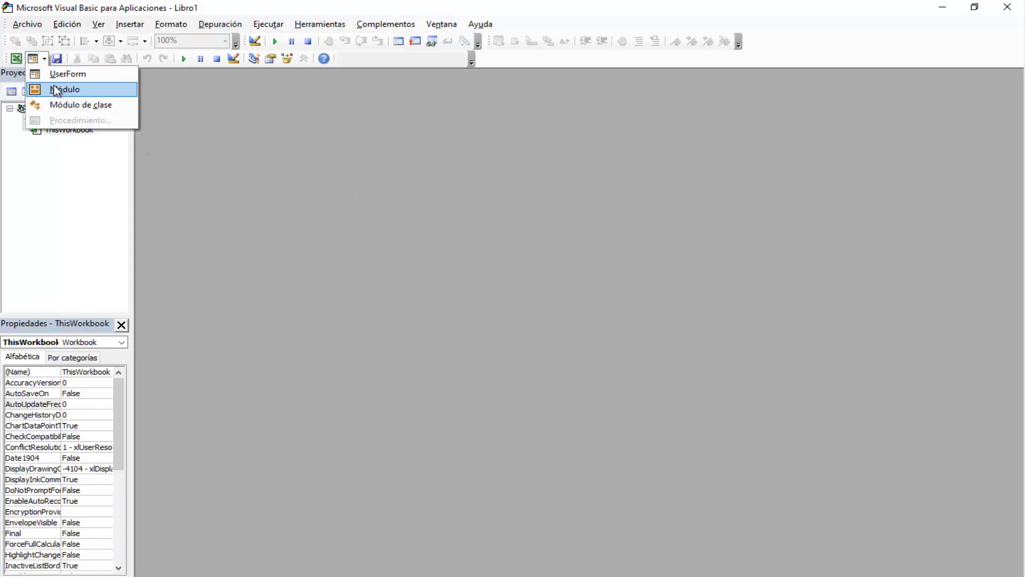
click(71, 79)
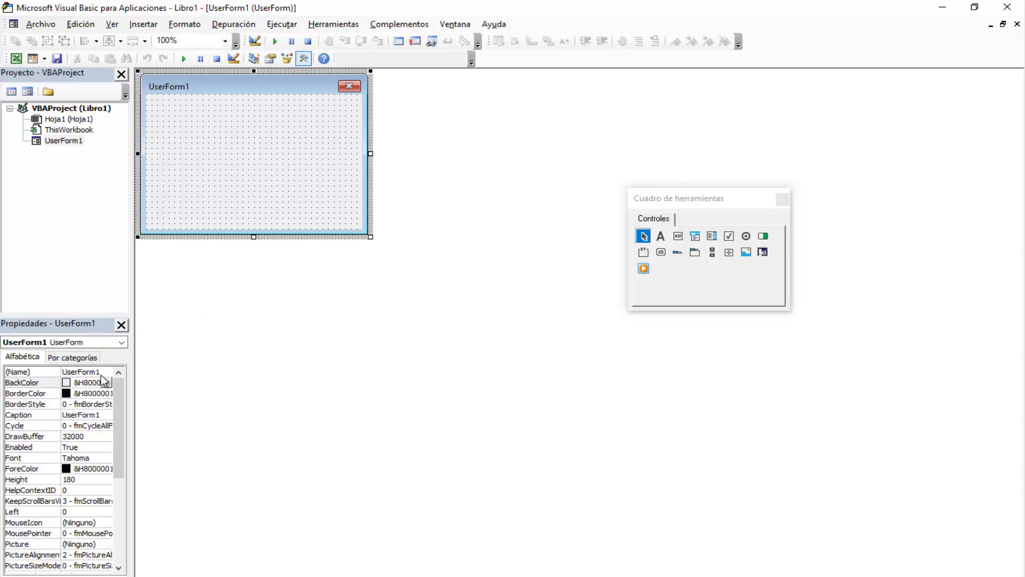
Set the form's (Name) to Frm_Controles.
click(93, 371)
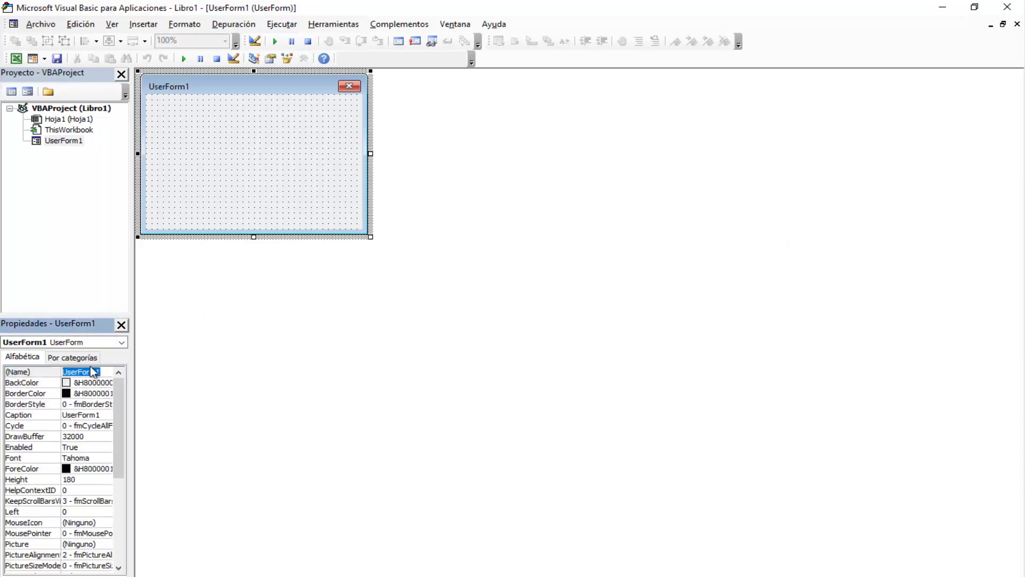
text(FrmControl)
text(es)
key(Return)
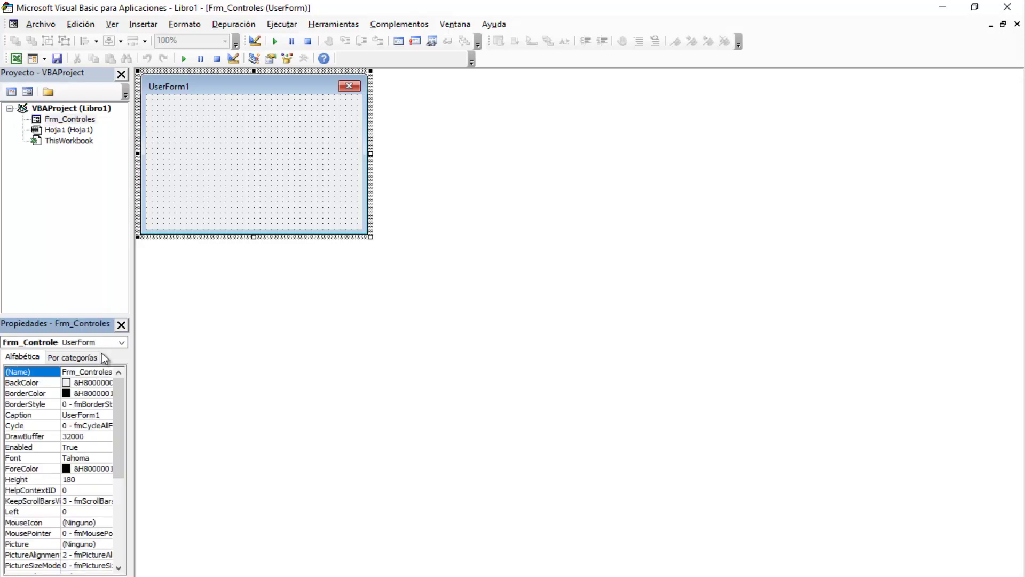
click(230, 165)
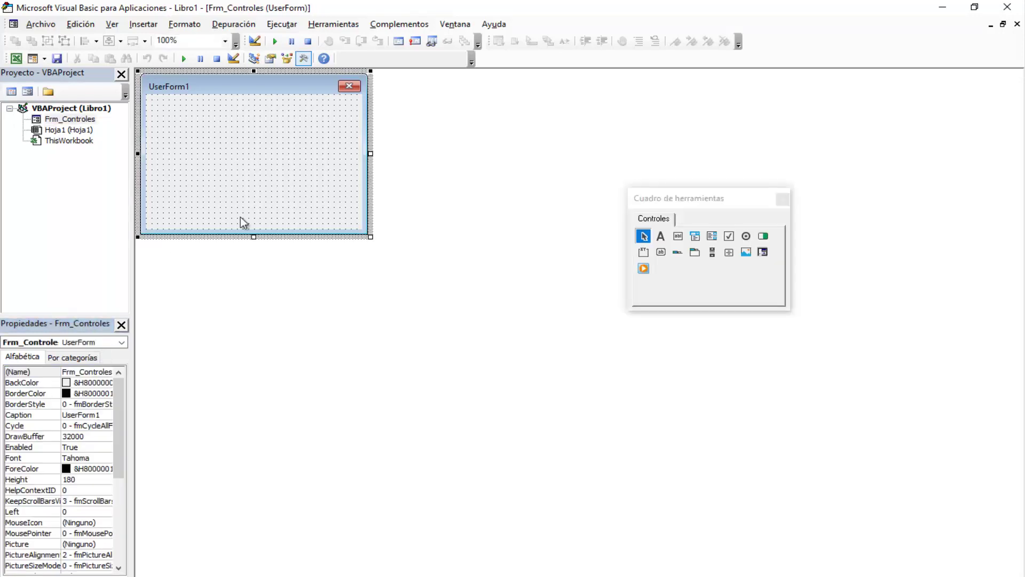
Caption the form 'Crear control en tiempo de ejecucion' and run it over Excel.
click(104, 415)
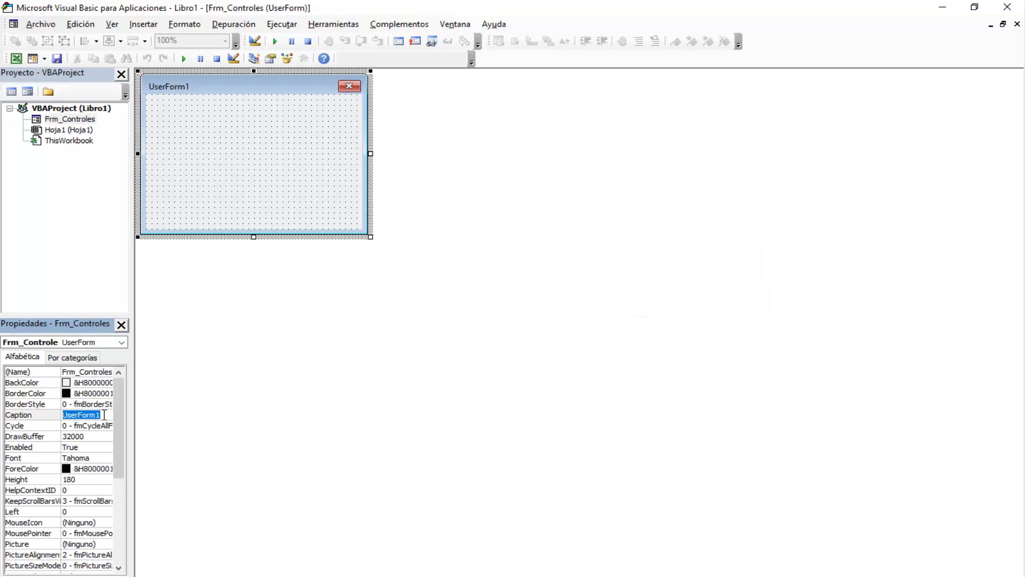
text(Crear )
text(controles e)
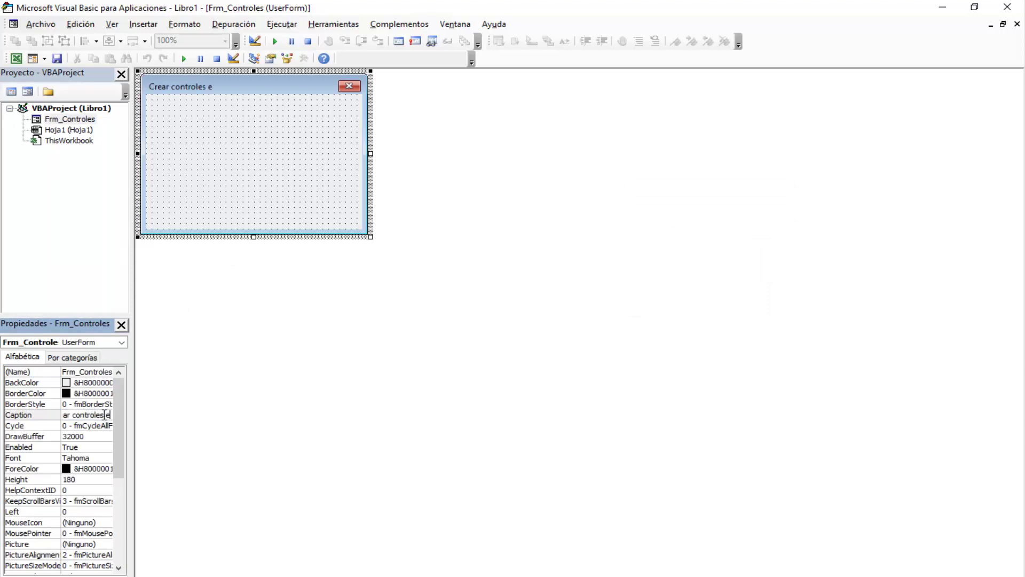
text(n ti)
text(empo de ejecuc)
text(ion)
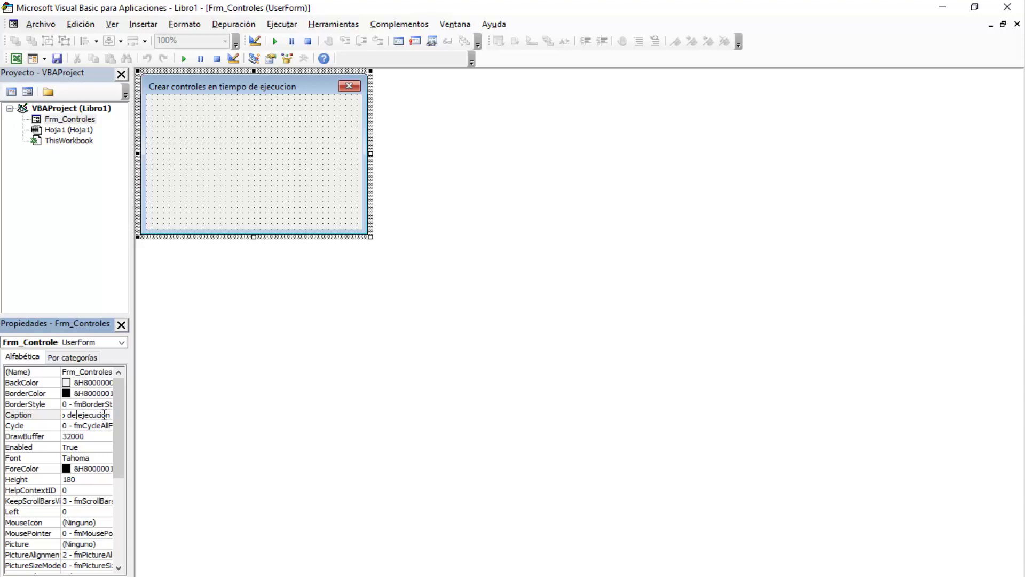
key(Left)
key(Left)
key(Left)
key(Left)
key(Left)
key(Left)
key(BackSpace)
key(BackSpace)
key(Return)
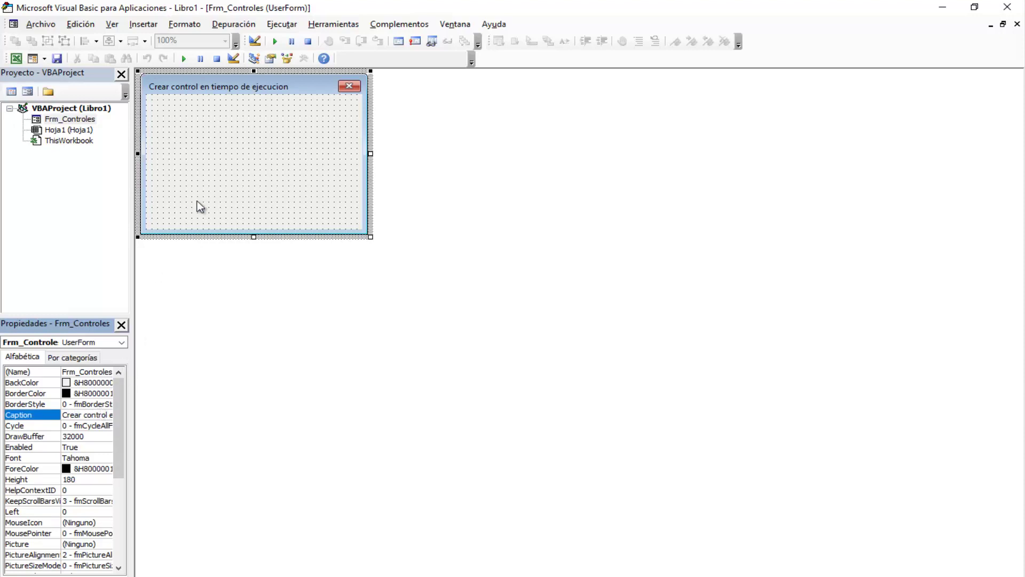
click(201, 181)
click(182, 64)
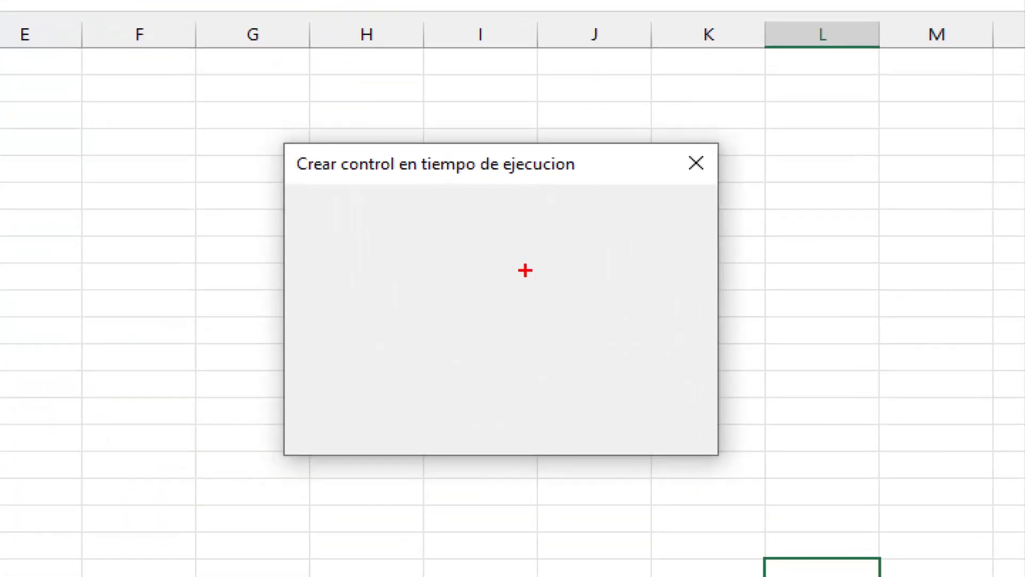
Confirm the running Frm_Controles form is empty, then close it.
mouse_move(271, 134)
mouse_down()
mouse_move(681, 412)
mouse_move(726, 462)
mouse_up()
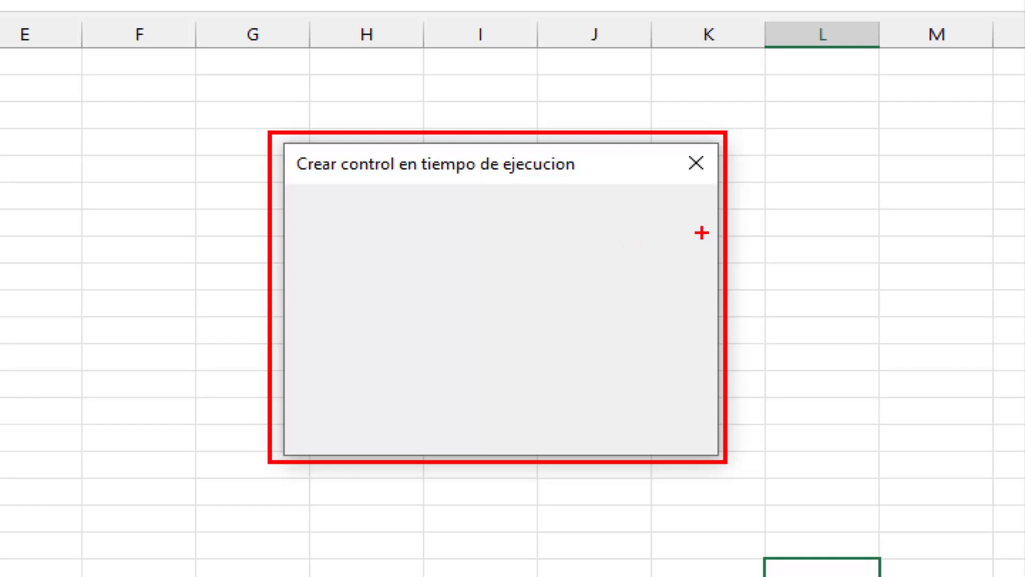
key(Escape)
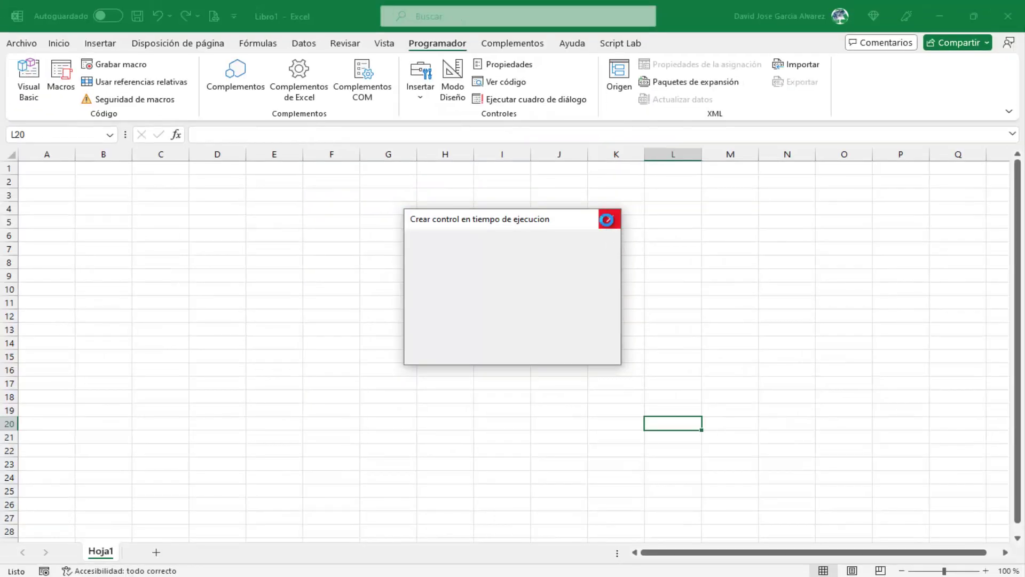
click(609, 220)
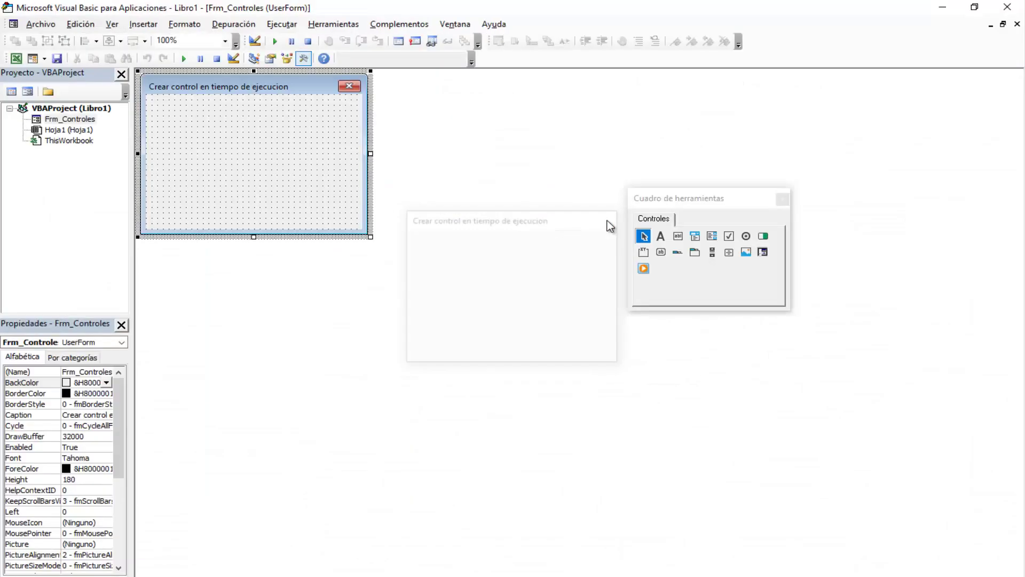
Open Frm_Controles' code, add an empty UserForm_Initialize procedure and delete UserForm_Click.
double_click(307, 165)
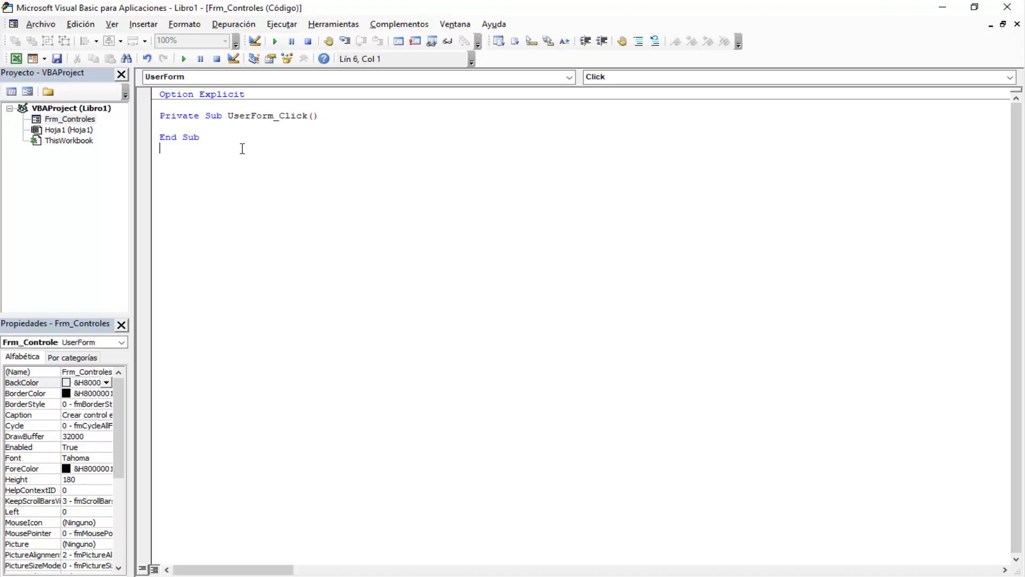
drag(147, 140, 147, 117)
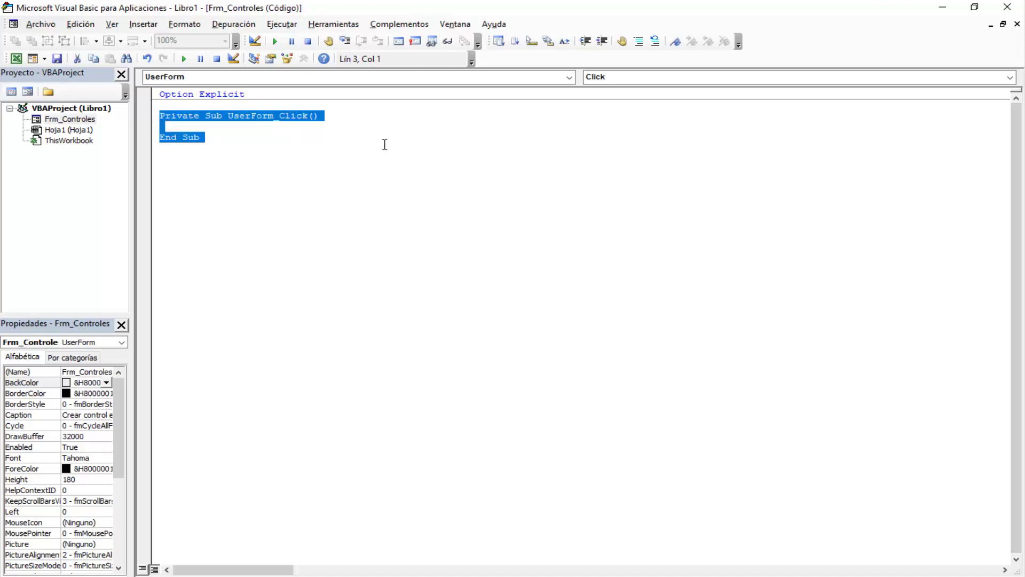
key(Delete)
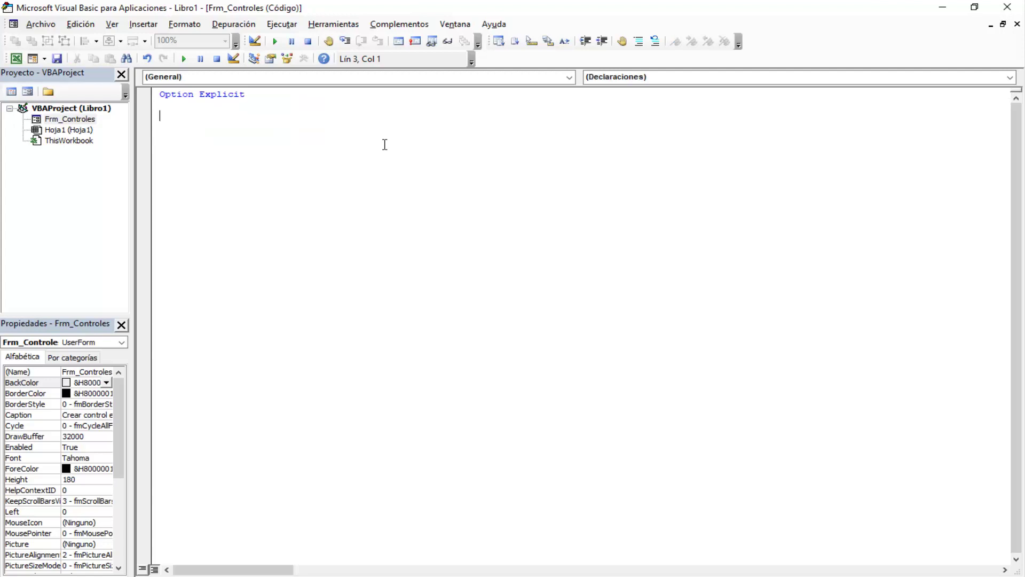
double_click(64, 118)
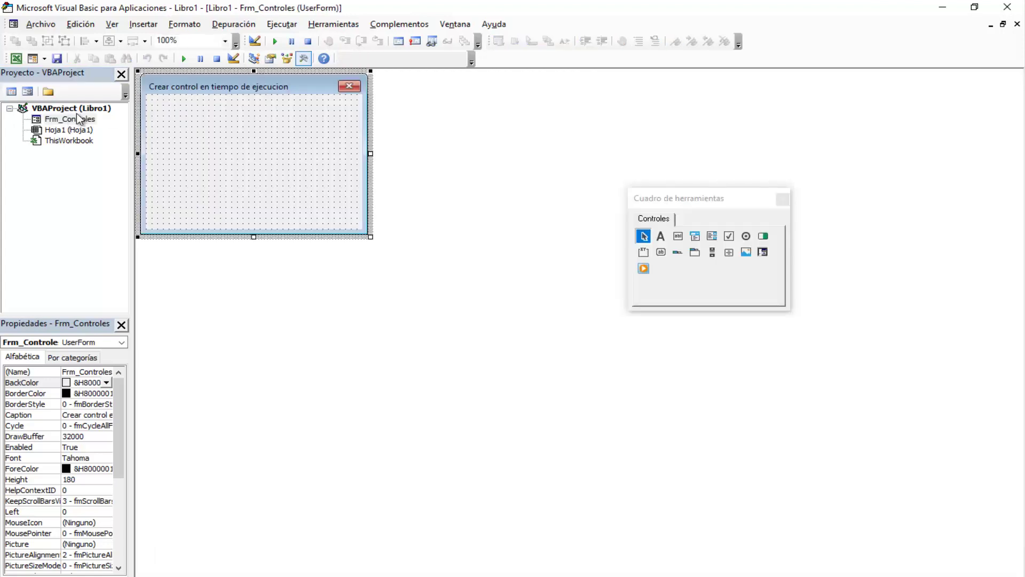
double_click(297, 131)
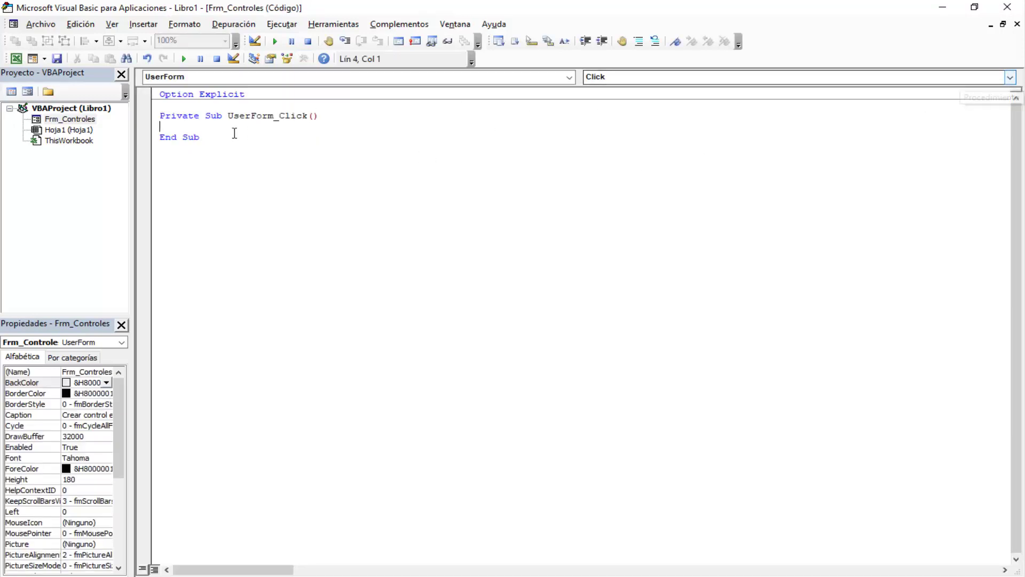
click(1010, 77)
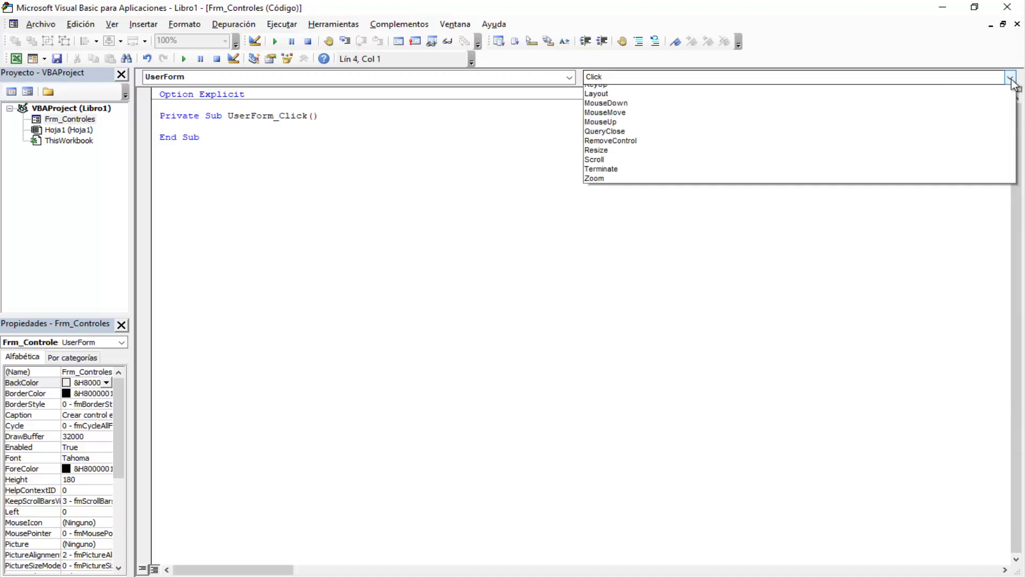
click(617, 170)
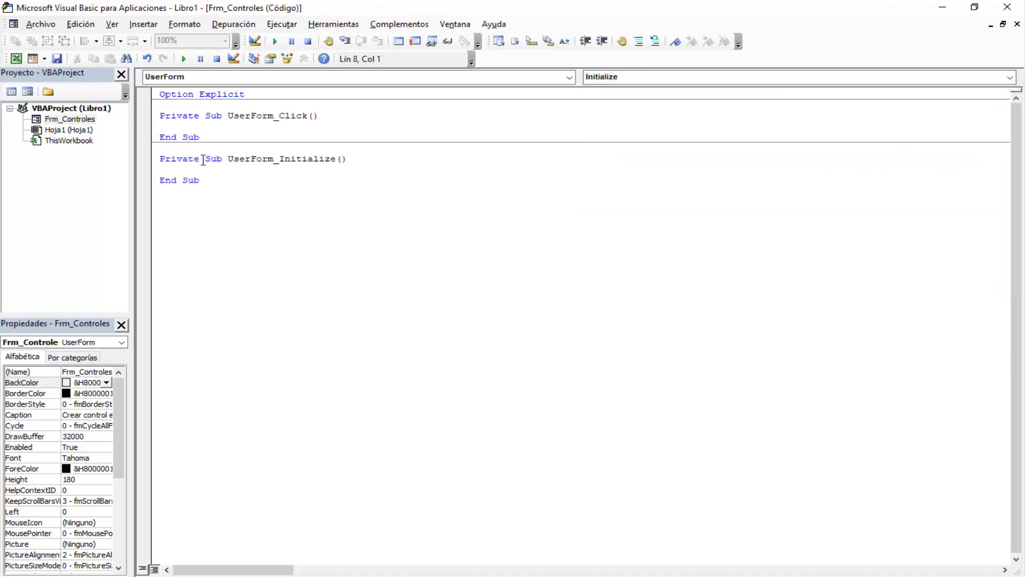
drag(219, 138, 105, 103)
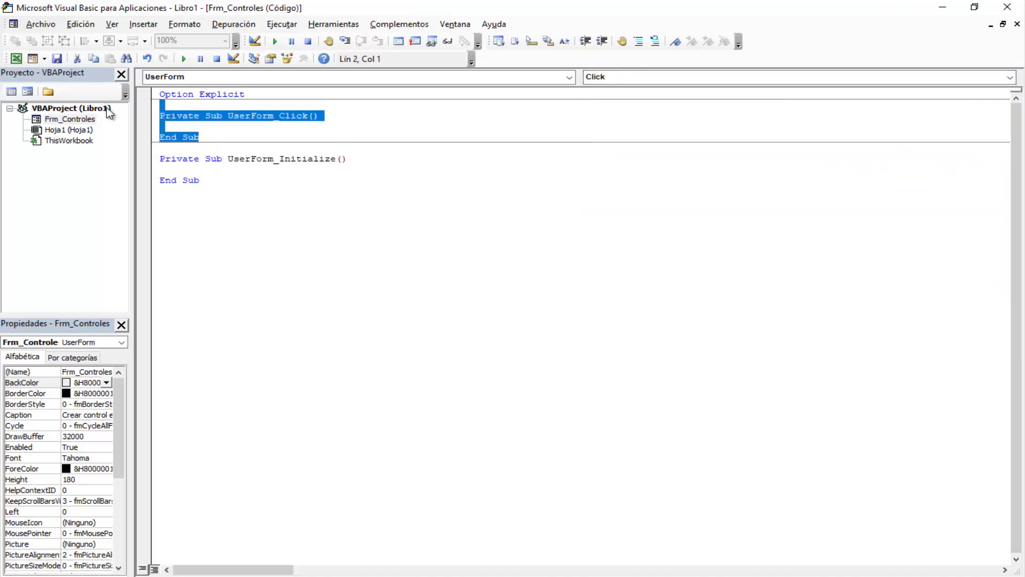
key(Delete)
key(Delete)
key(Delete)
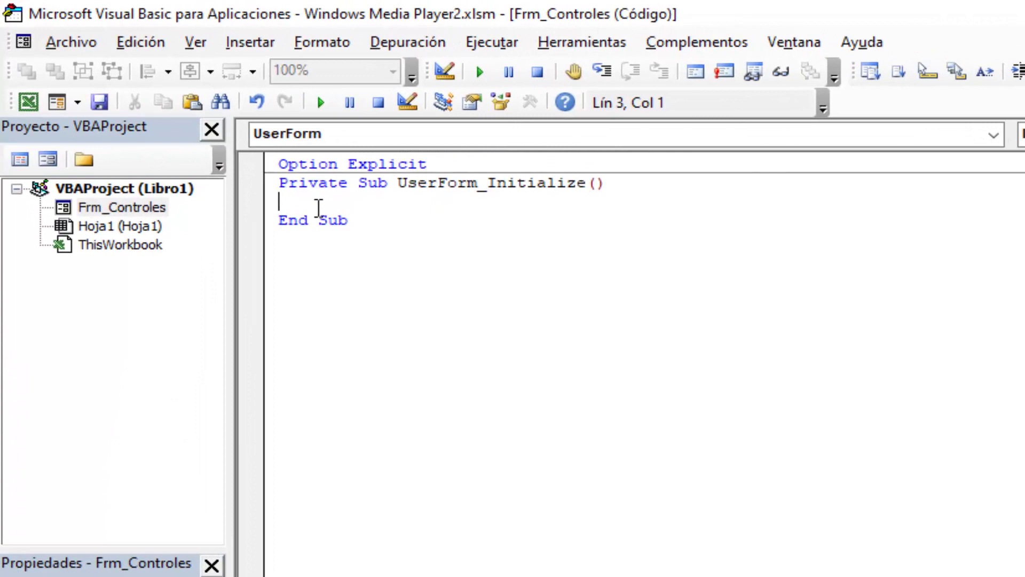
Write 'Dim NewControl As MSForms.CommandButton' inside UserForm_Initialize using IntelliSense.
text(dim )
text(New)
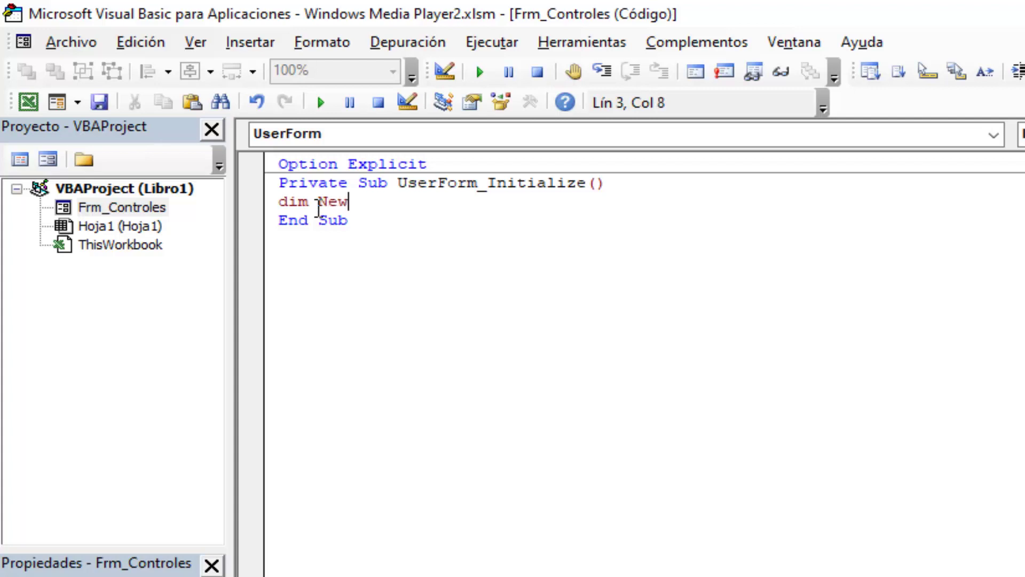
text(Control )
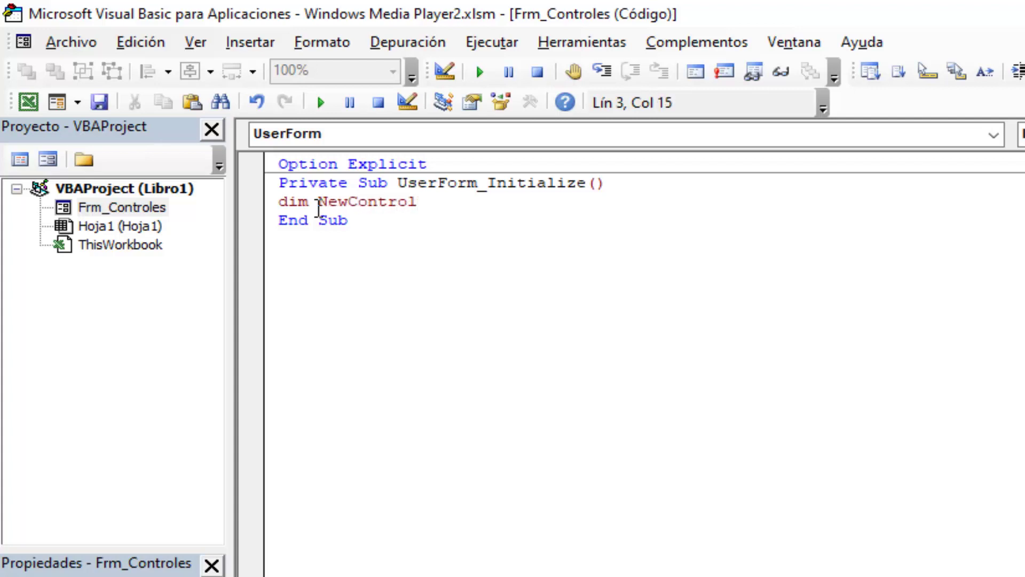
text(as)
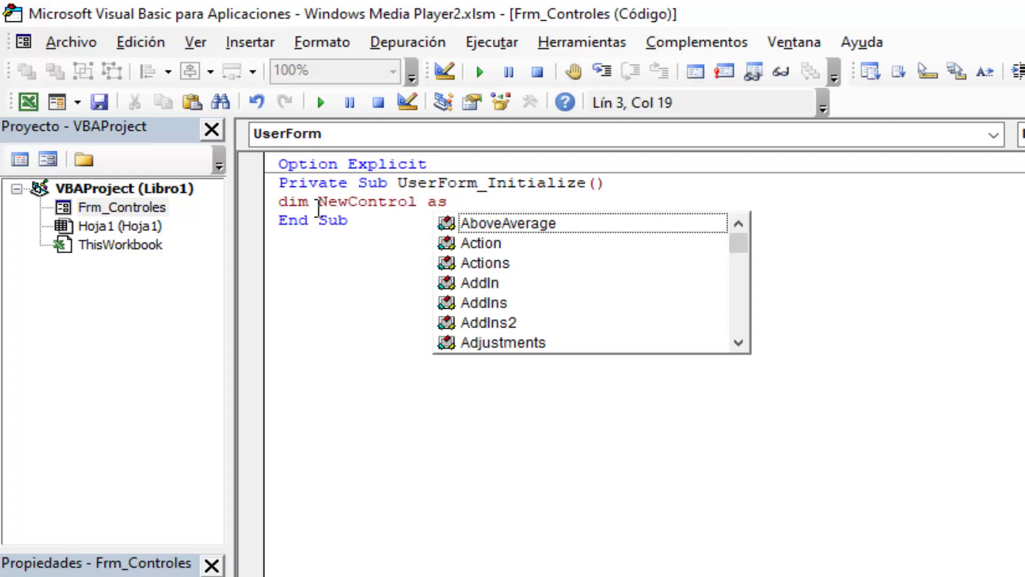
text( ms)
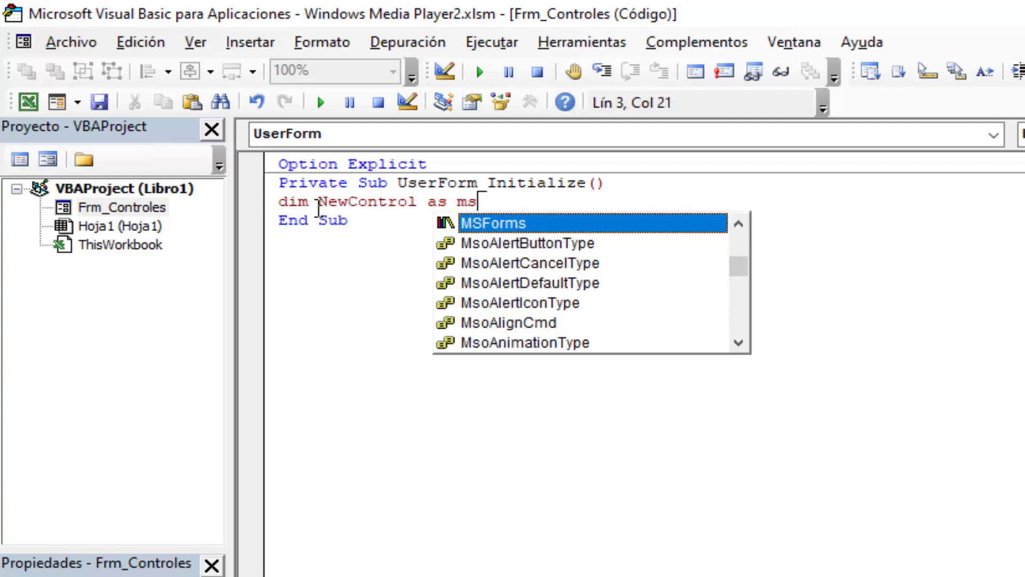
key(Tab)
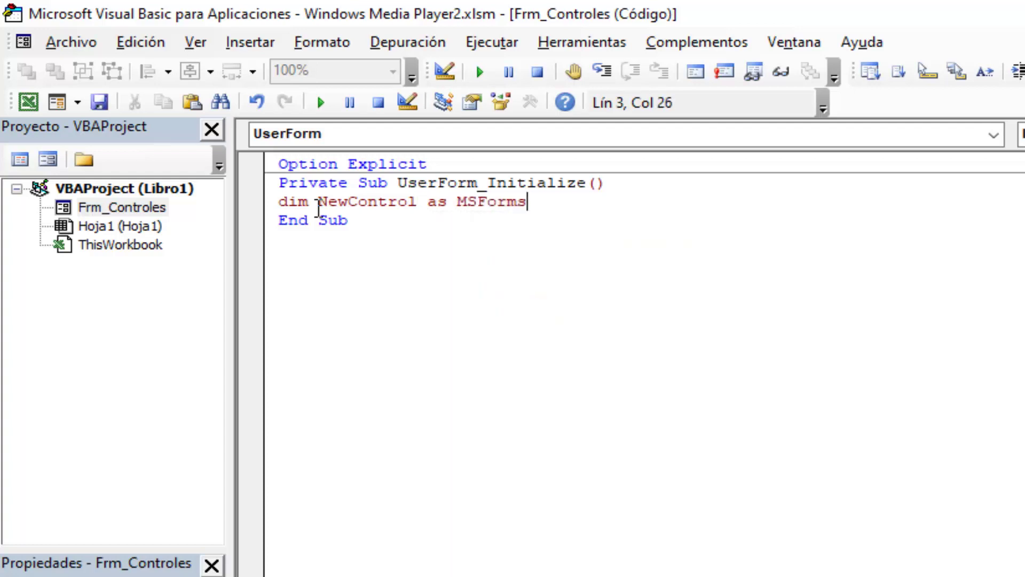
text(.)
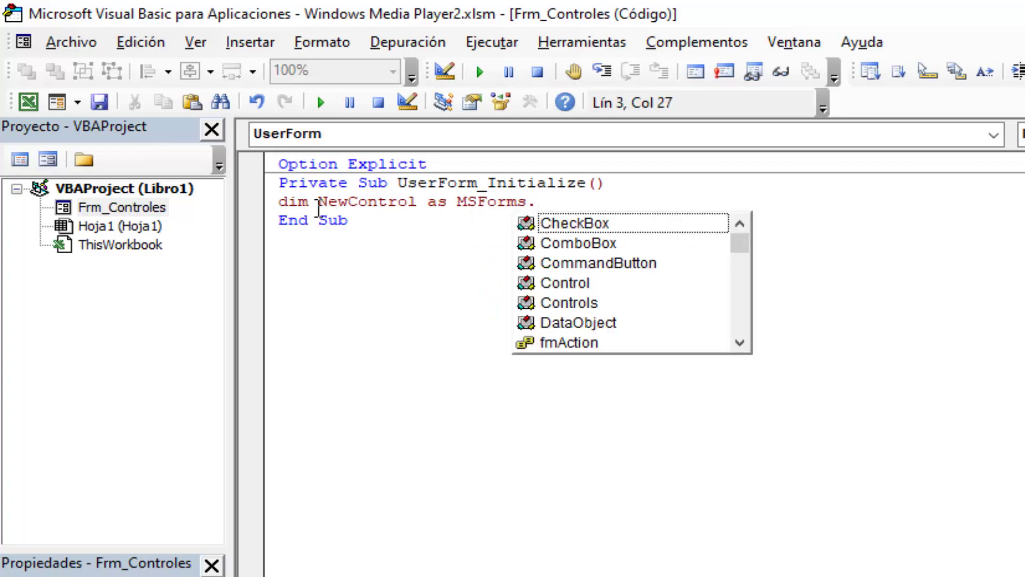
key(Down)
key(Down)
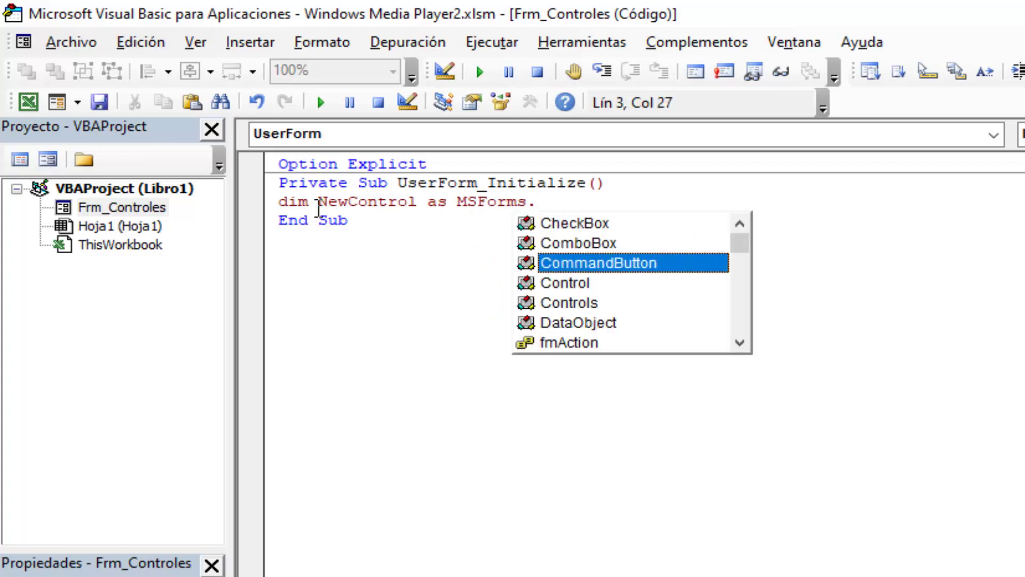
key(Return)
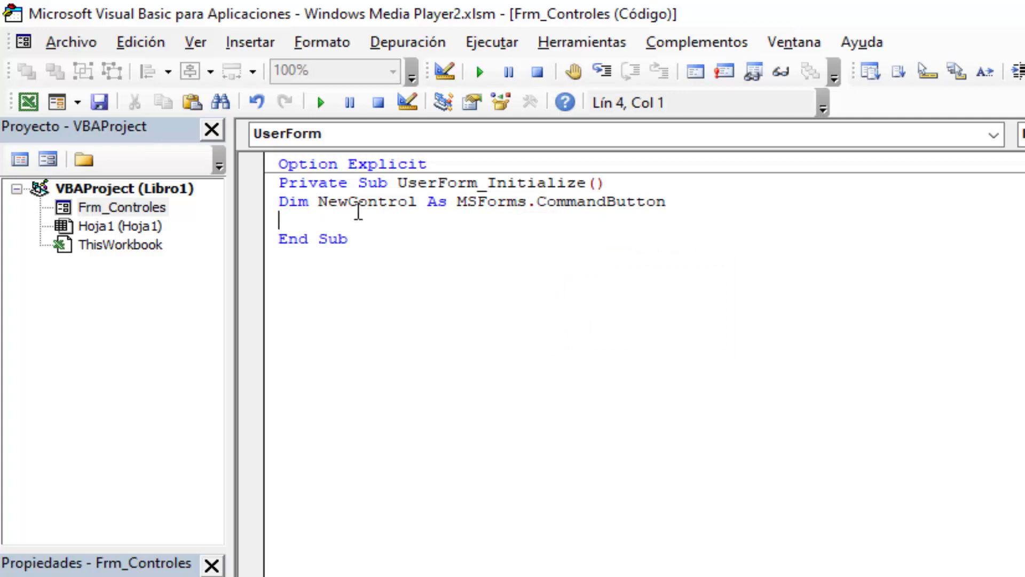
double_click(495, 203)
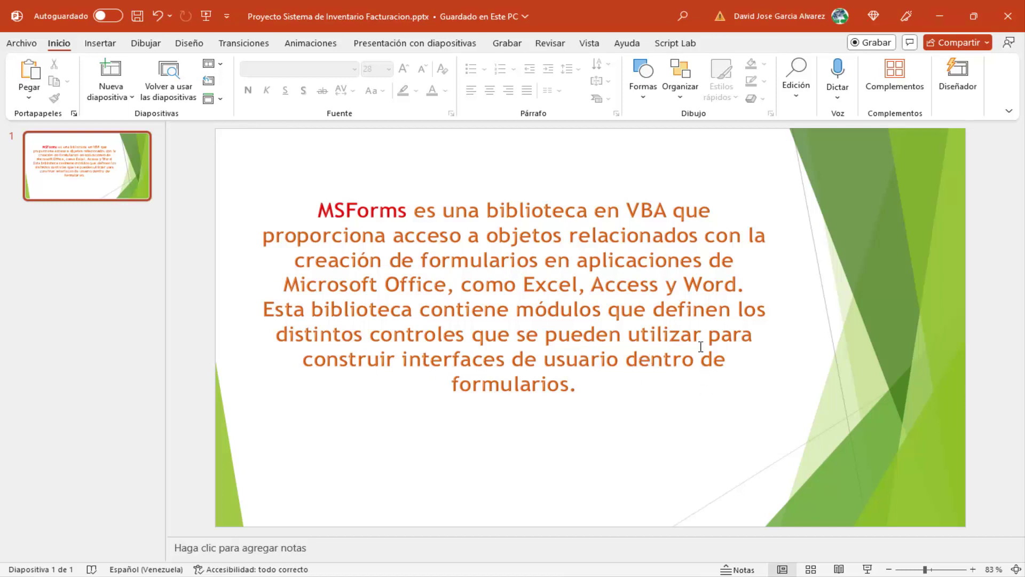
Switch back to the VBA editor and add an indented blank line after the NewControl declaration.
click(406, 575)
click(471, 527)
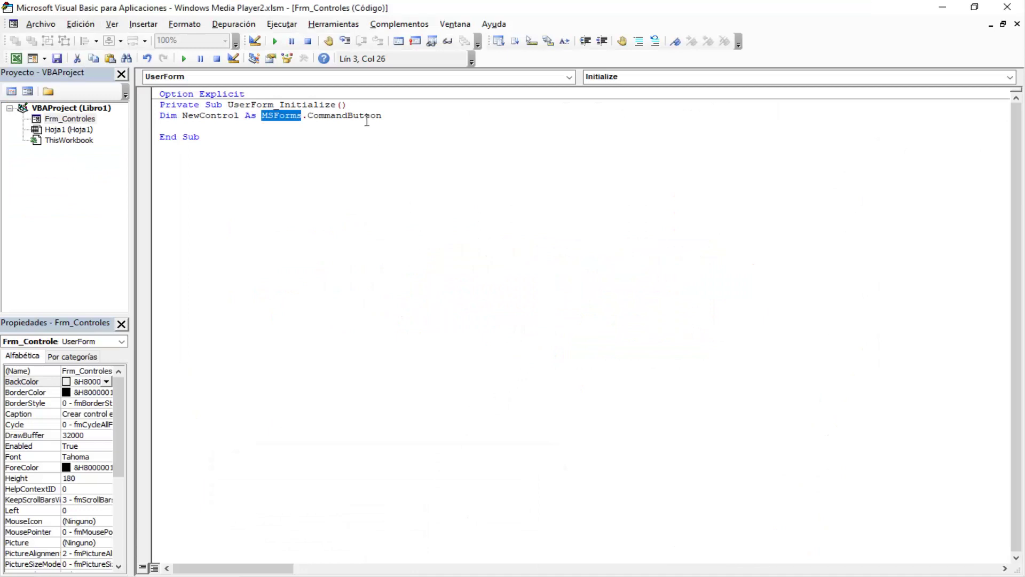
double_click(342, 116)
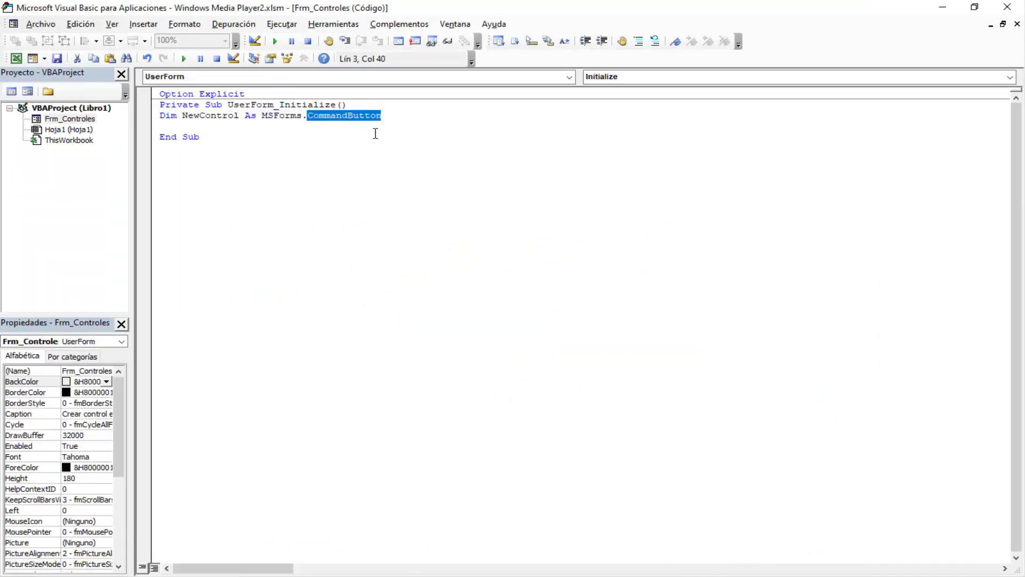
double_click(280, 115)
click(210, 124)
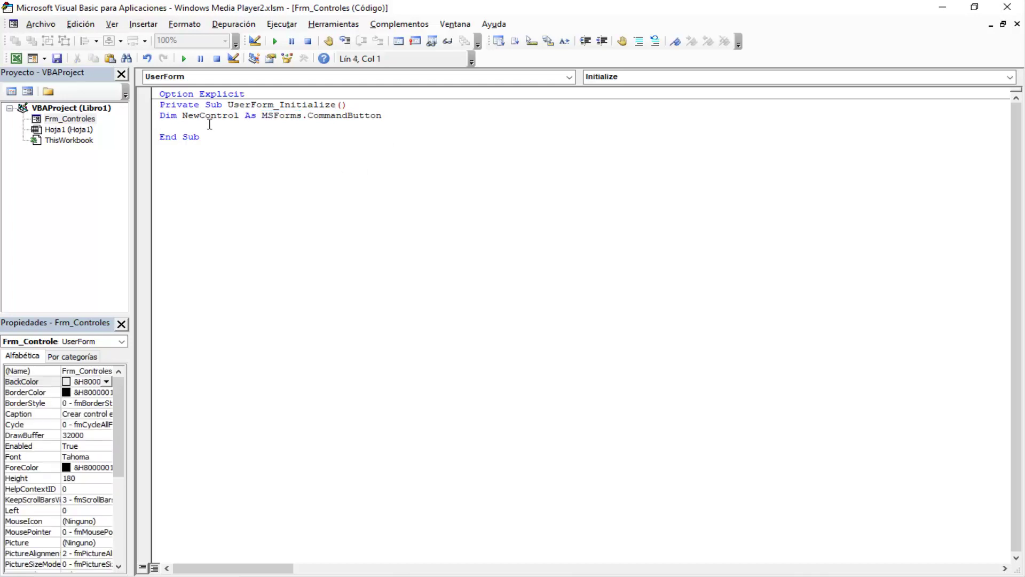
key(Return)
key(Return)
key(Return)
key(Return)
key(Up)
key(Up)
key(Tab)
Open the Frm_Controles Initialize code and indent the blank line 6.
double_click(94, 119)
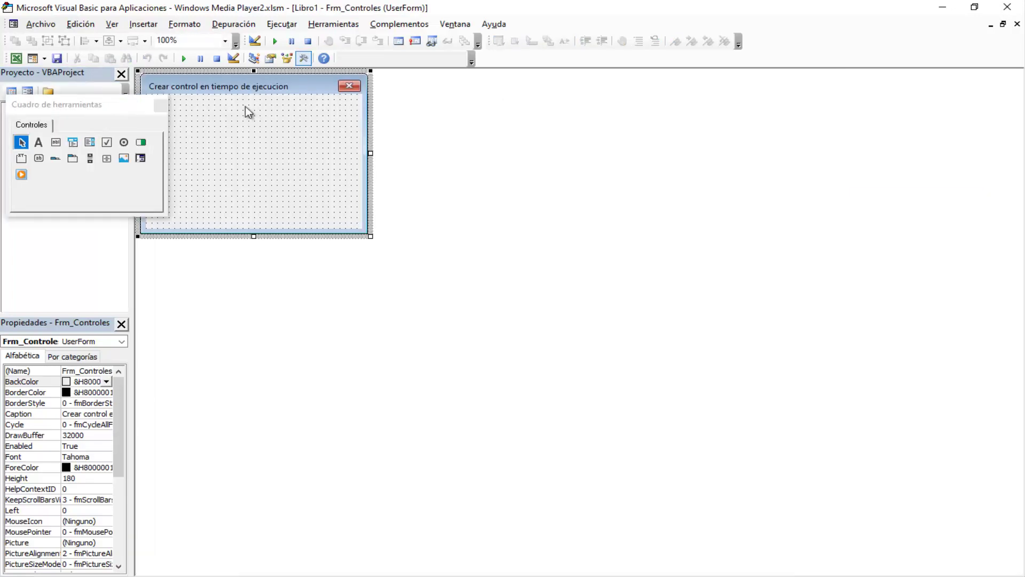
drag(125, 105, 685, 310)
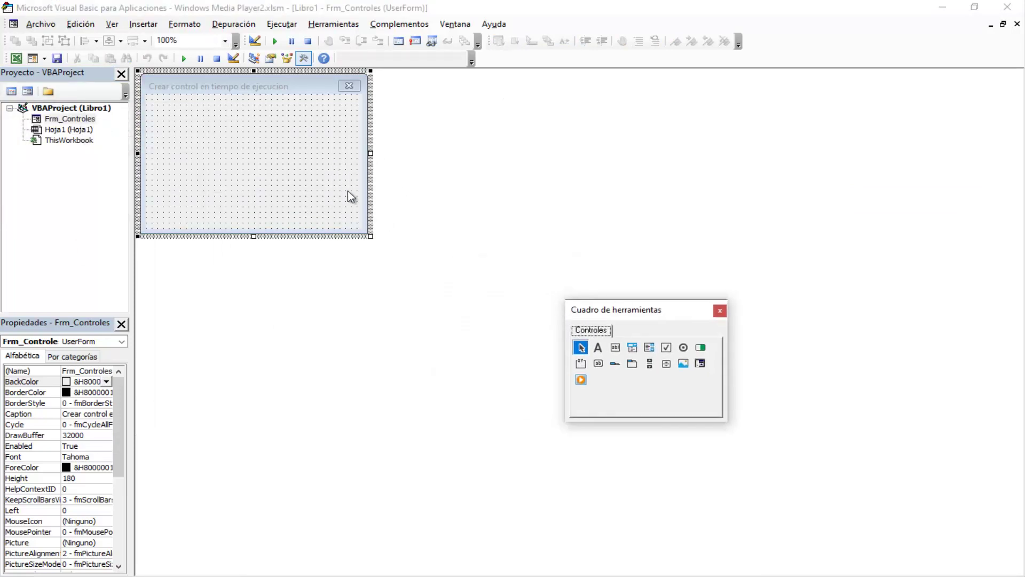
click(307, 181)
key(F7)
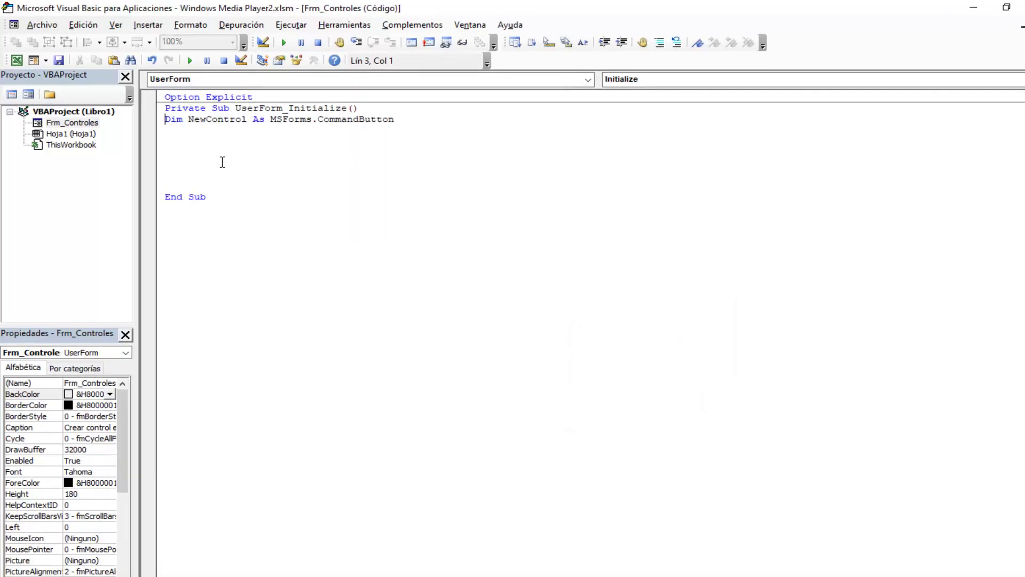
key(Up)
key(Tab)
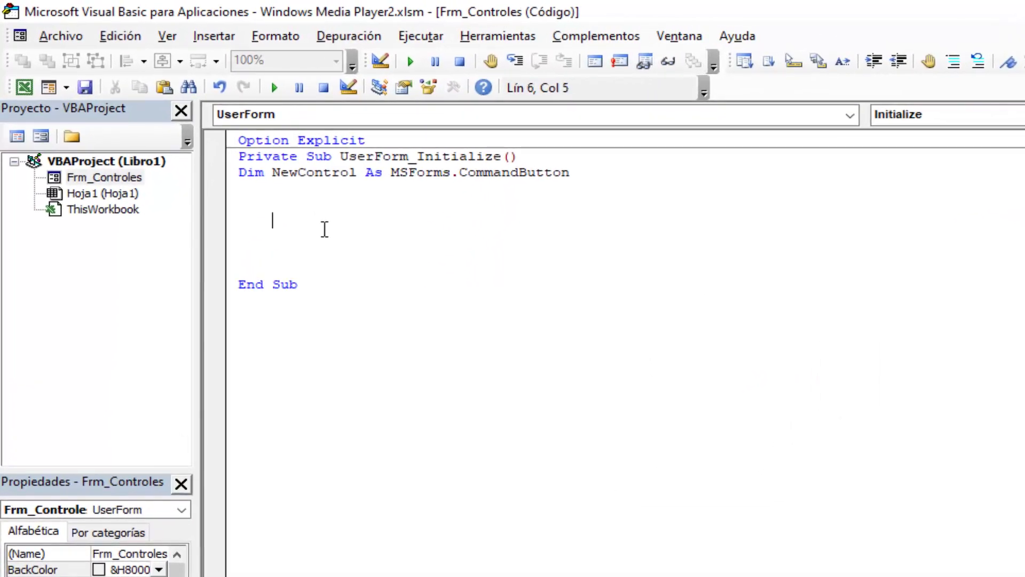
Type 'set NewControl=me.Controls.Add(' on line 6, dismissing the compile error on the way.
text(setr)
key(BackSpace)
click(320, 177)
click(767, 516)
double_click(304, 174)
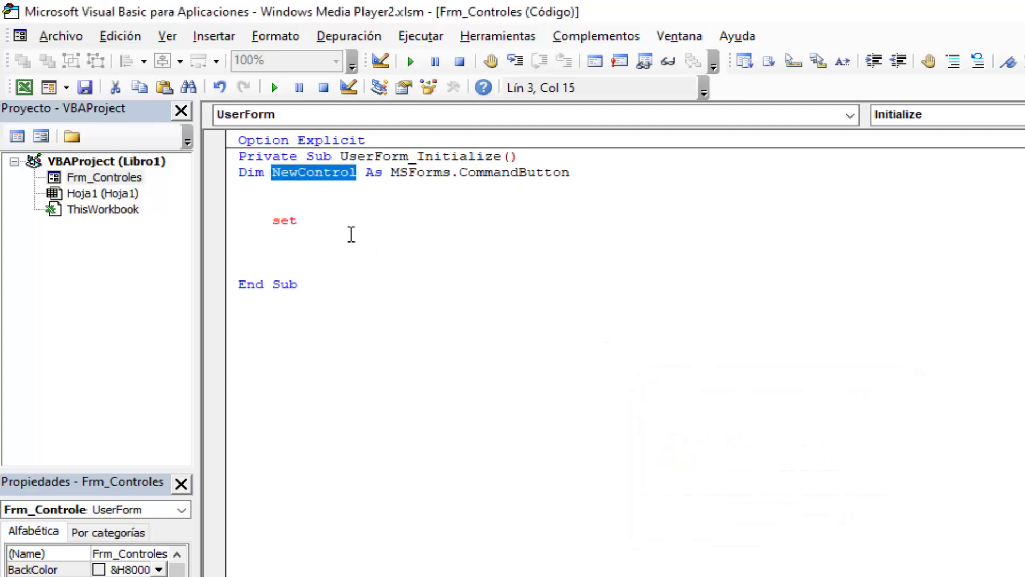
click(365, 225)
text(NewControl)
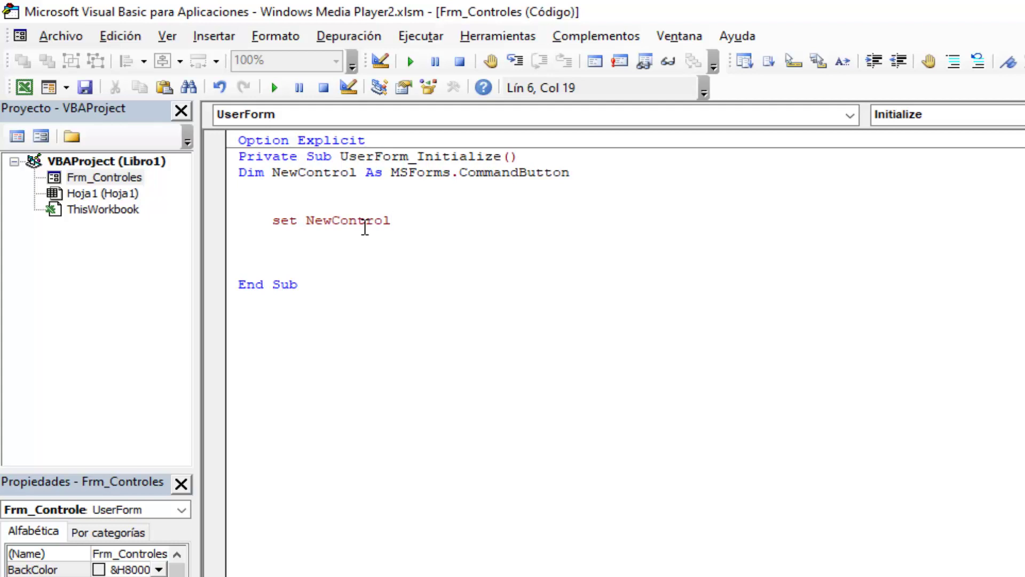
text(=)
text(me)
text(.)
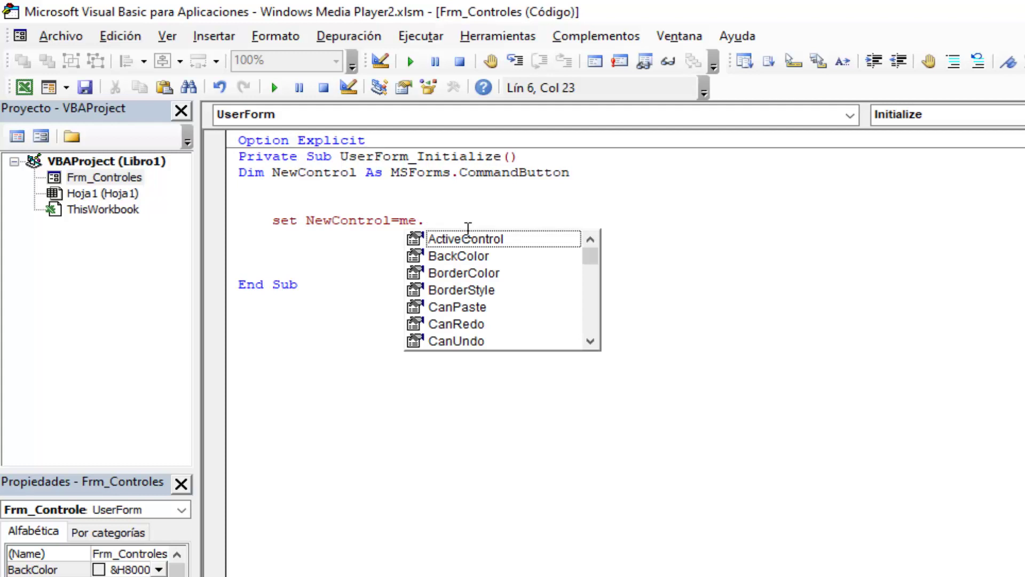
text(c)
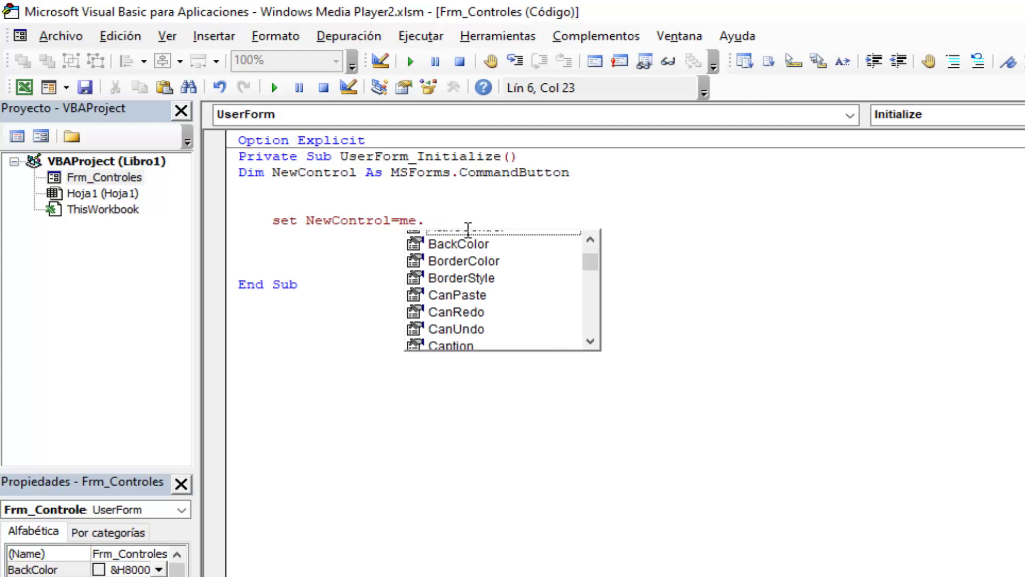
text(on)
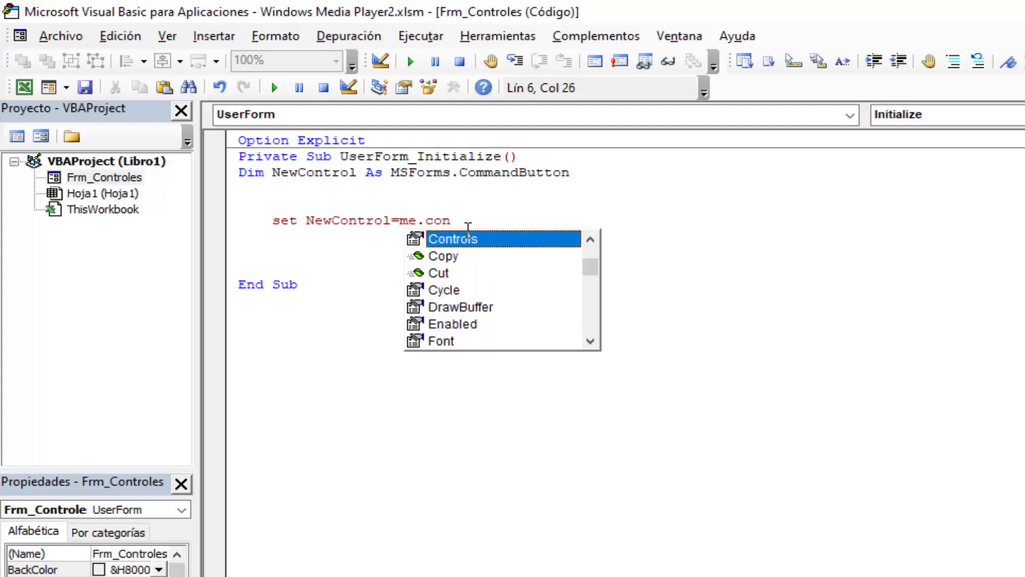
key(Tab)
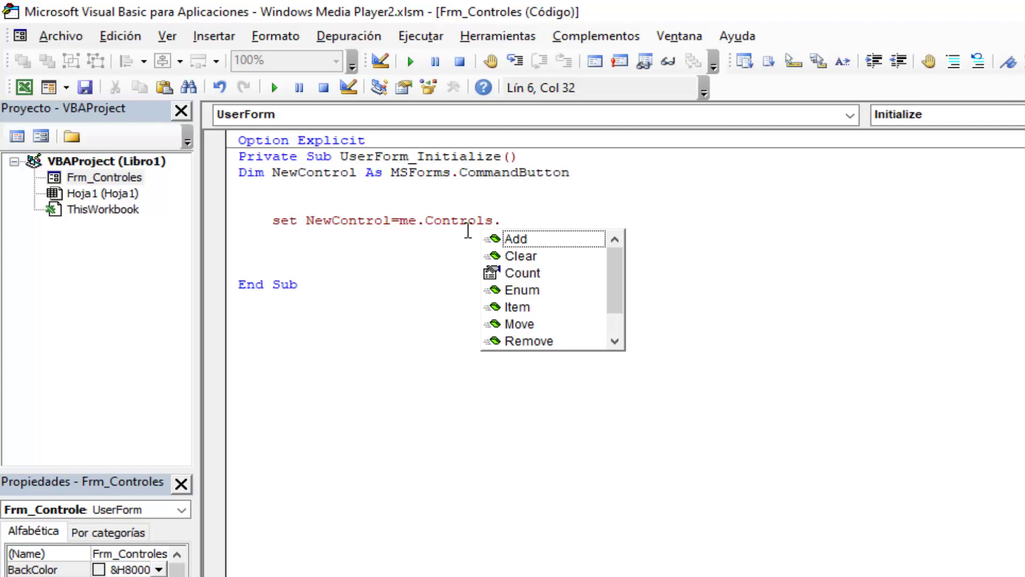
key(Tab)
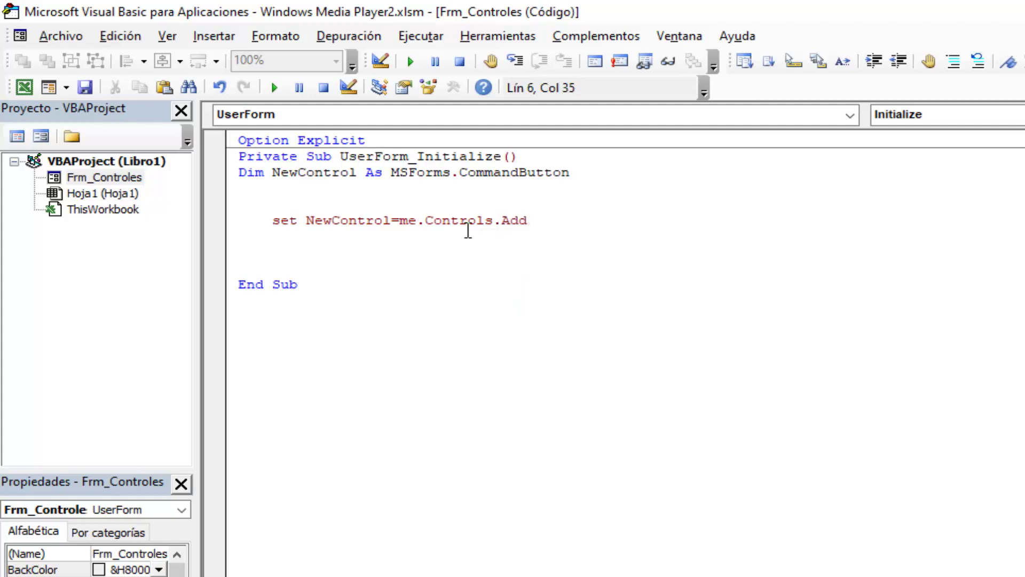
text(()
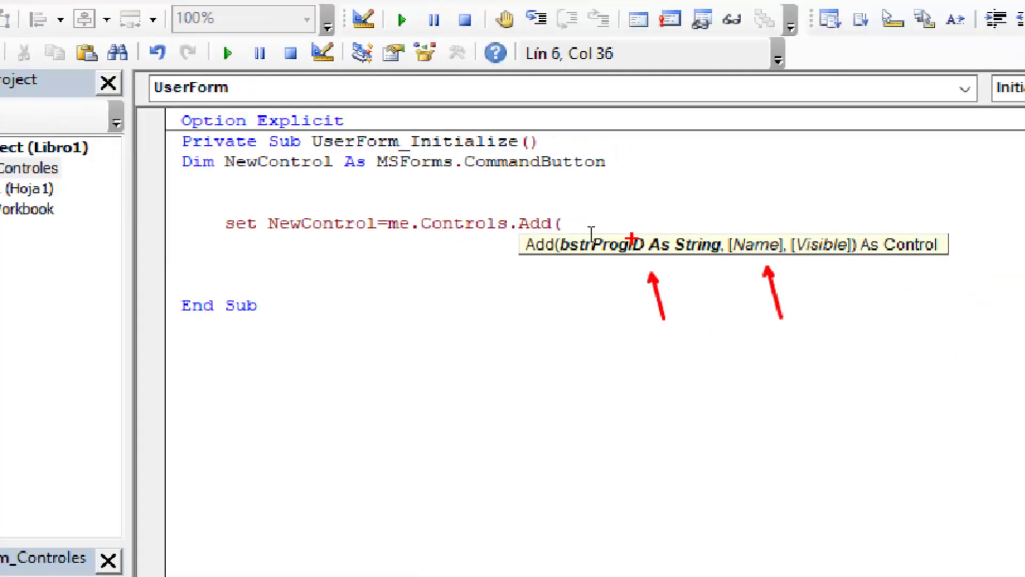
Fill the Add argument with "Forms.CommandButton.1", copying CommandButton from the Dim line.
click(618, 227)
text(")
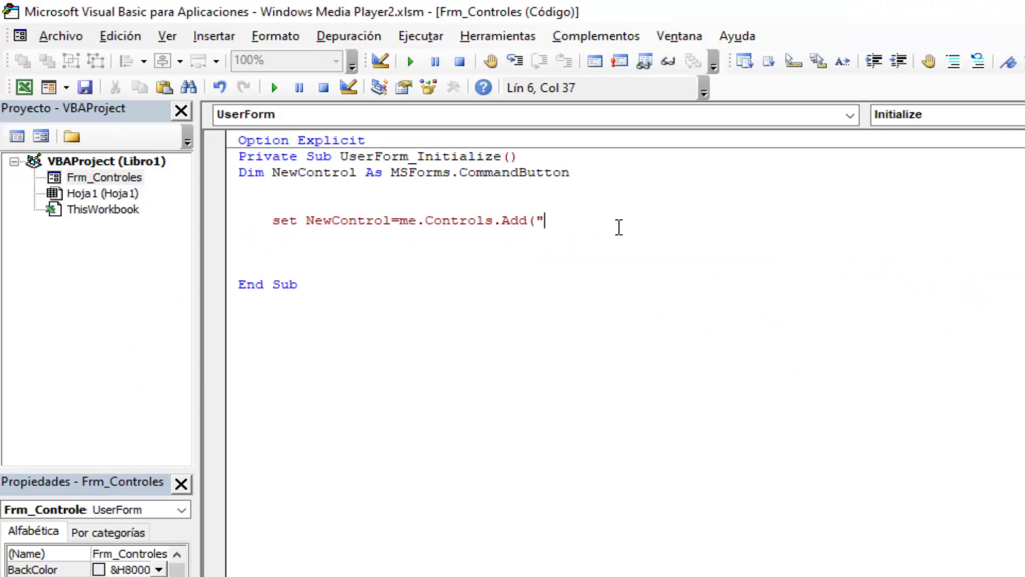
text(")
key(Left)
text(Forms.)
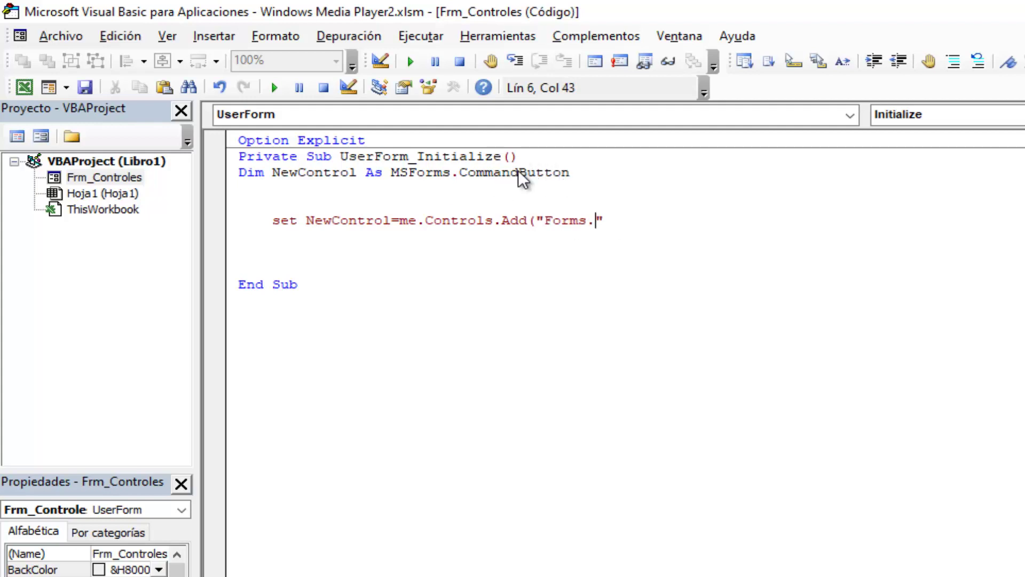
click(614, 254)
click(784, 517)
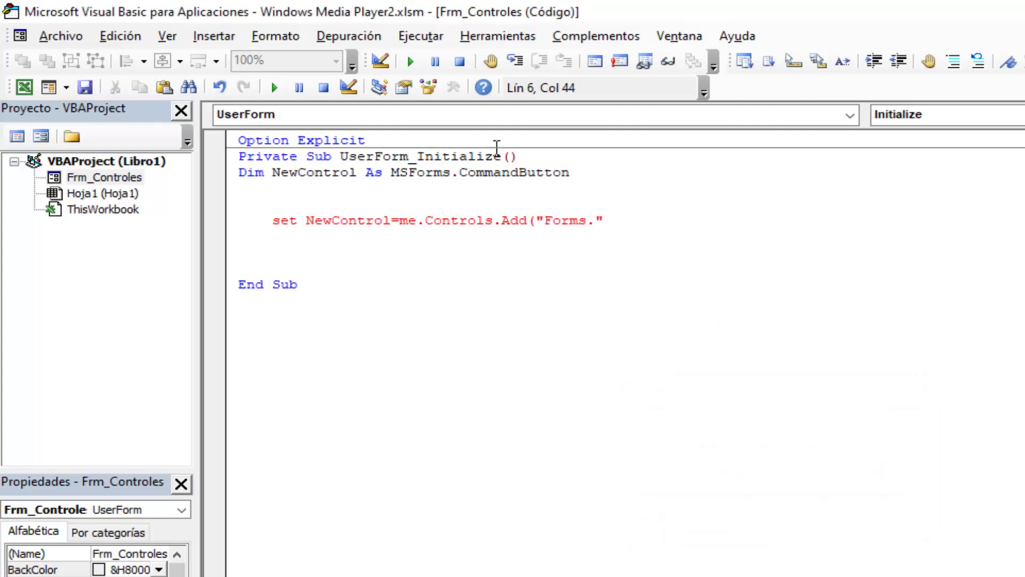
double_click(508, 172)
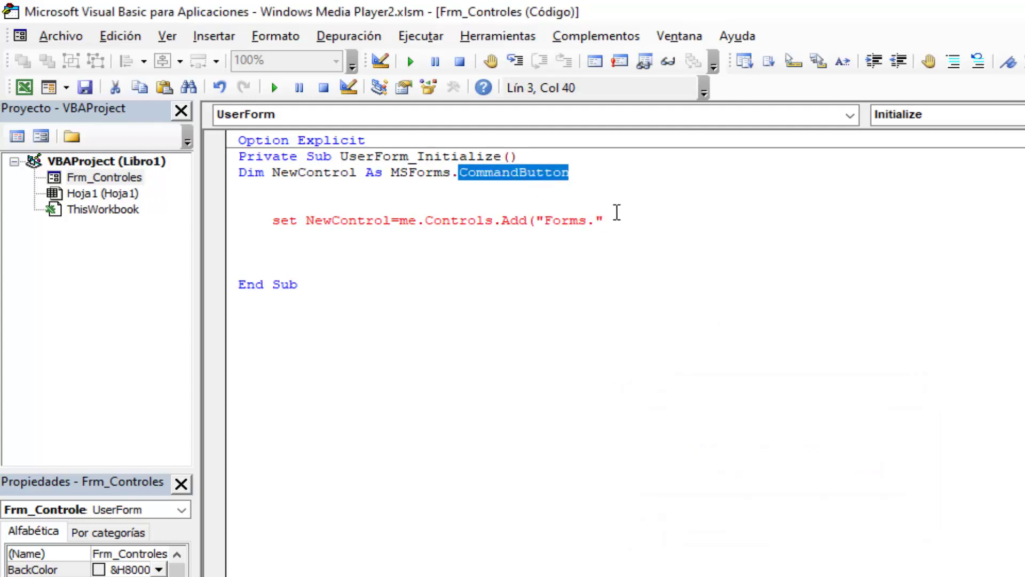
key(ctrl+c)
click(600, 220)
key(ctrl+v)
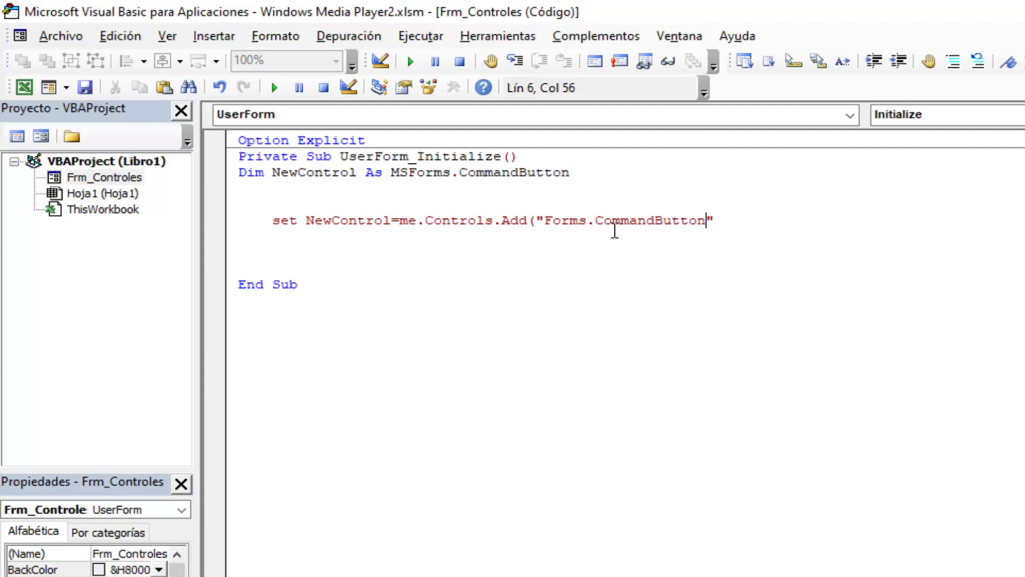
text(.)
text(1)
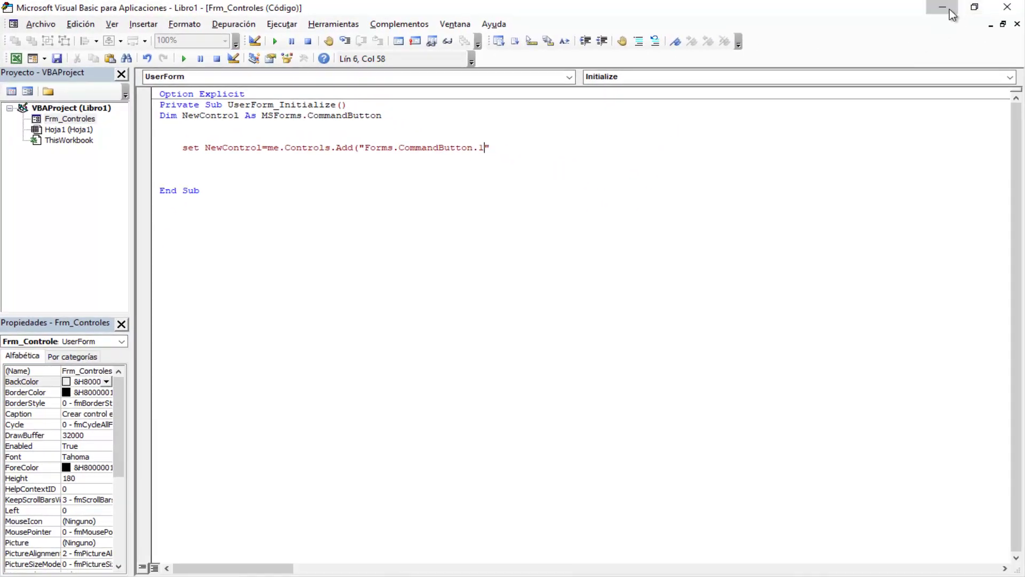
In Excel, enable design mode and draw a sample ActiveX command button over E3:F4.
click(941, 10)
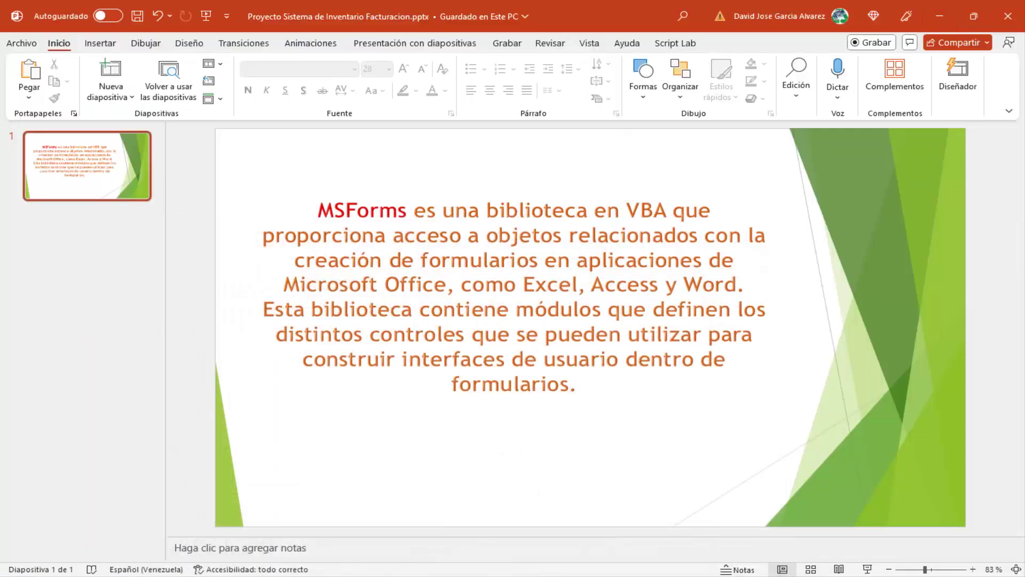
click(350, 533)
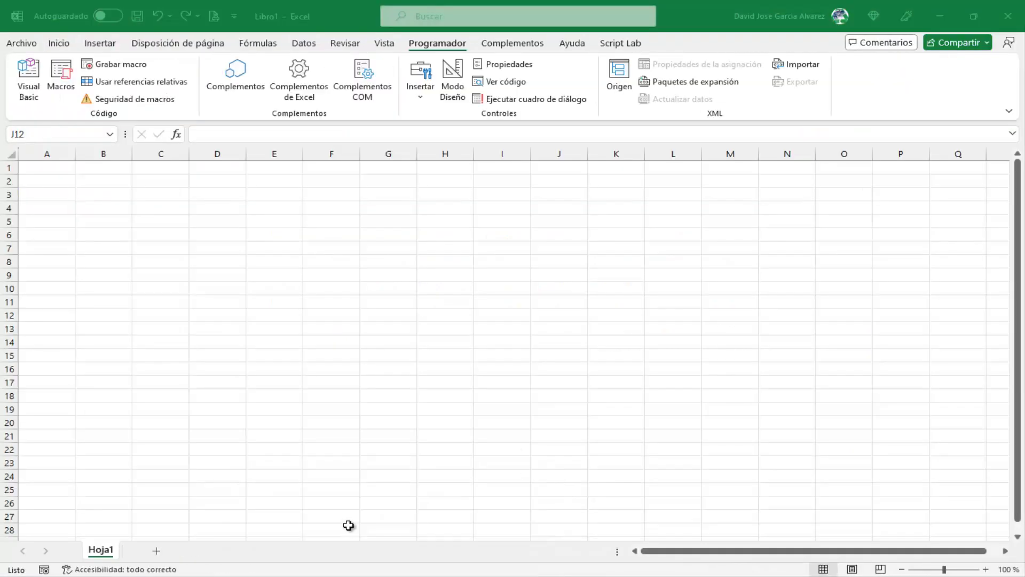
click(309, 241)
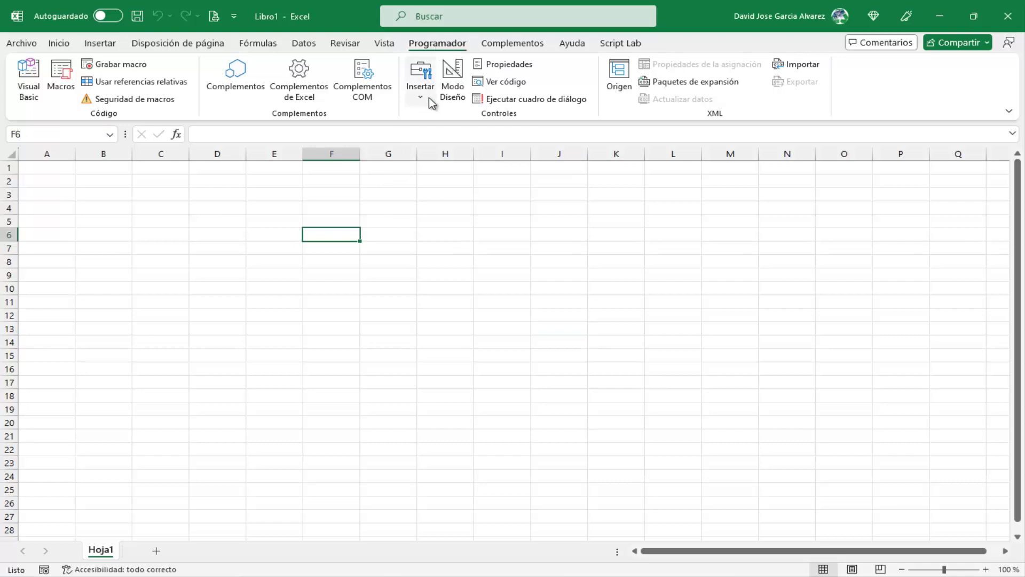
click(453, 95)
click(420, 88)
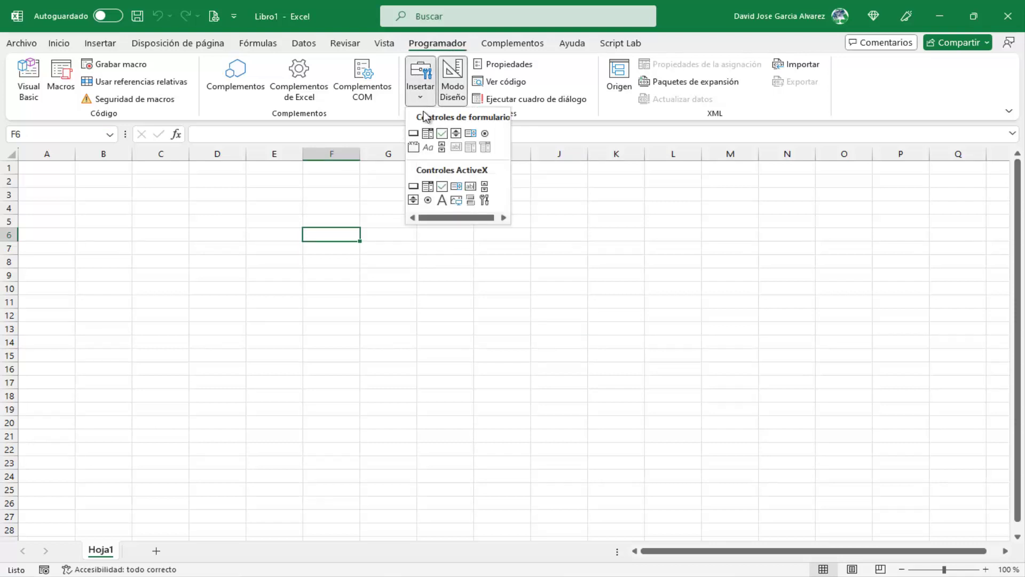
click(420, 195)
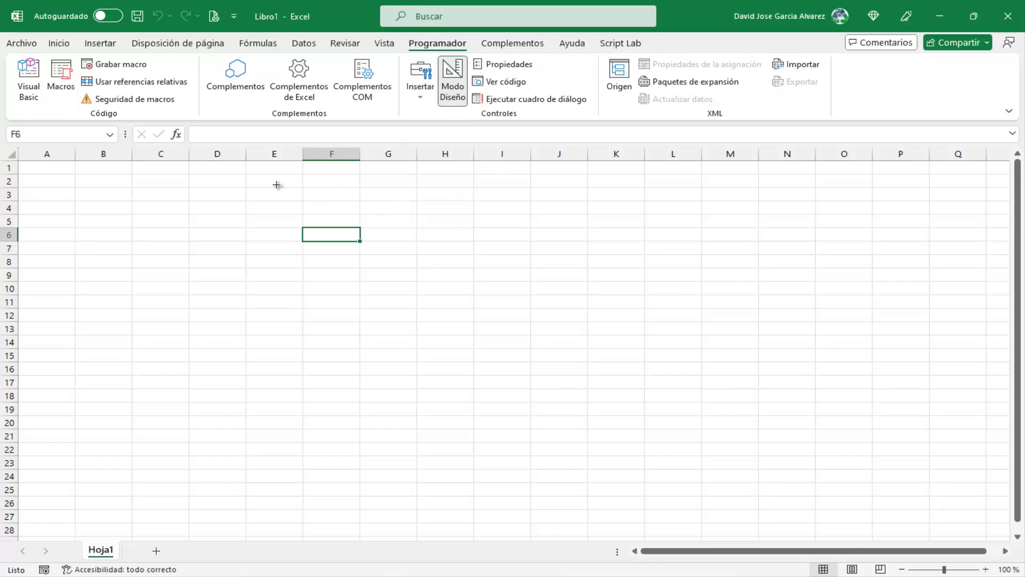
drag(277, 185, 375, 217)
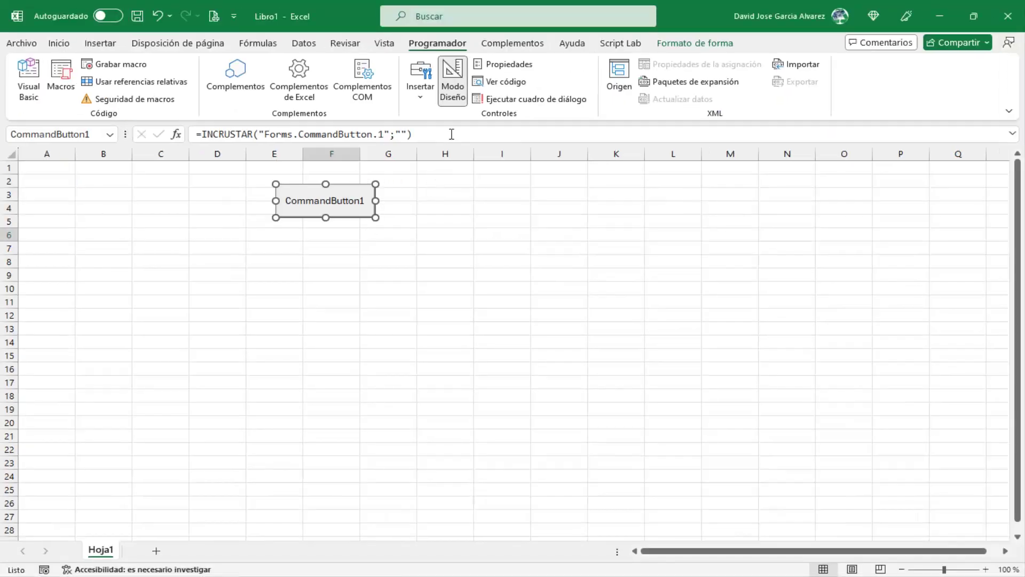
Delete the sample CommandButton1 from the sheet.
key(Escape)
click(363, 203)
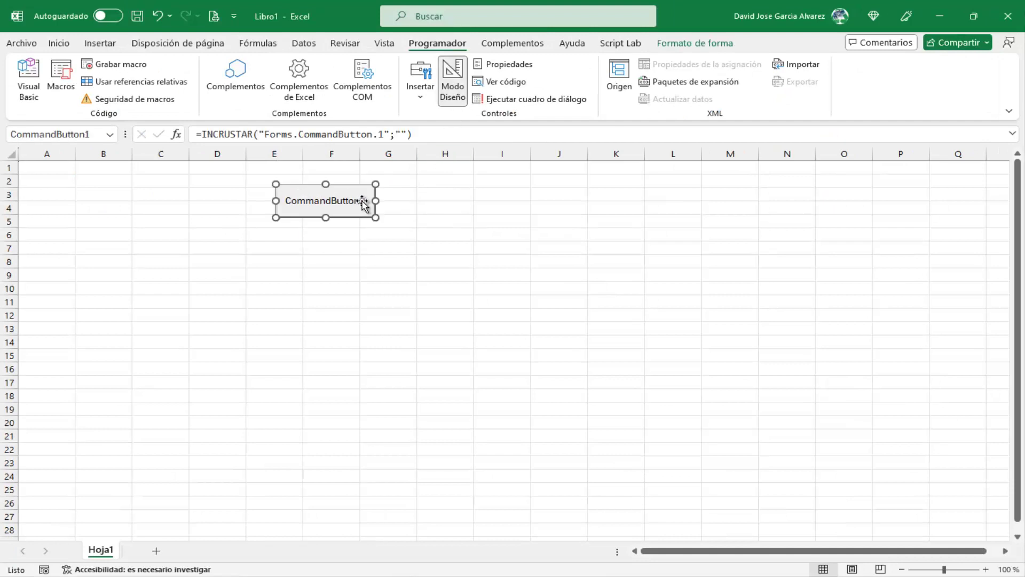
key(Delete)
Turn design mode off and, back in the VBA editor, add the name "Hola" to the Add call.
click(452, 104)
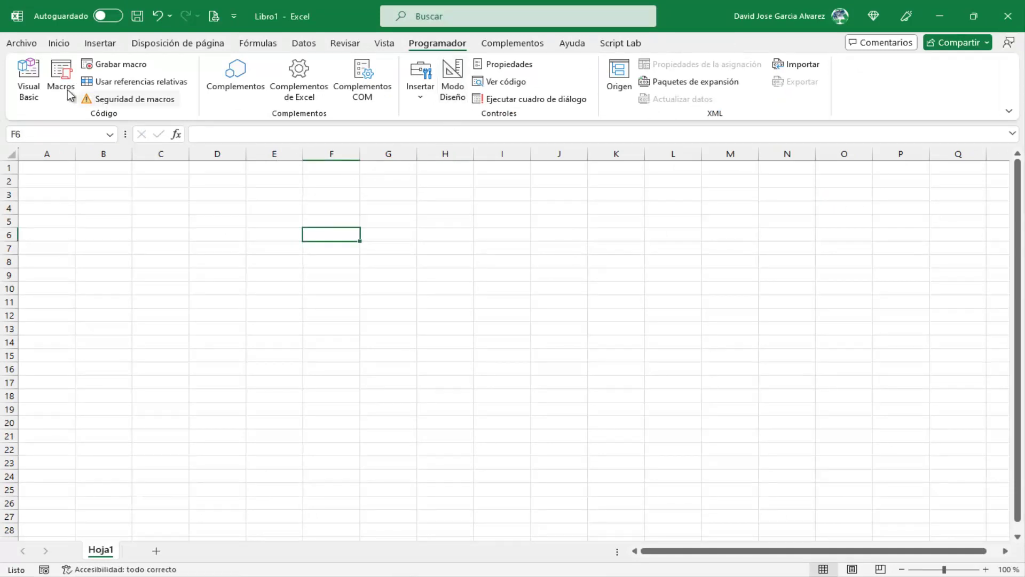
click(29, 81)
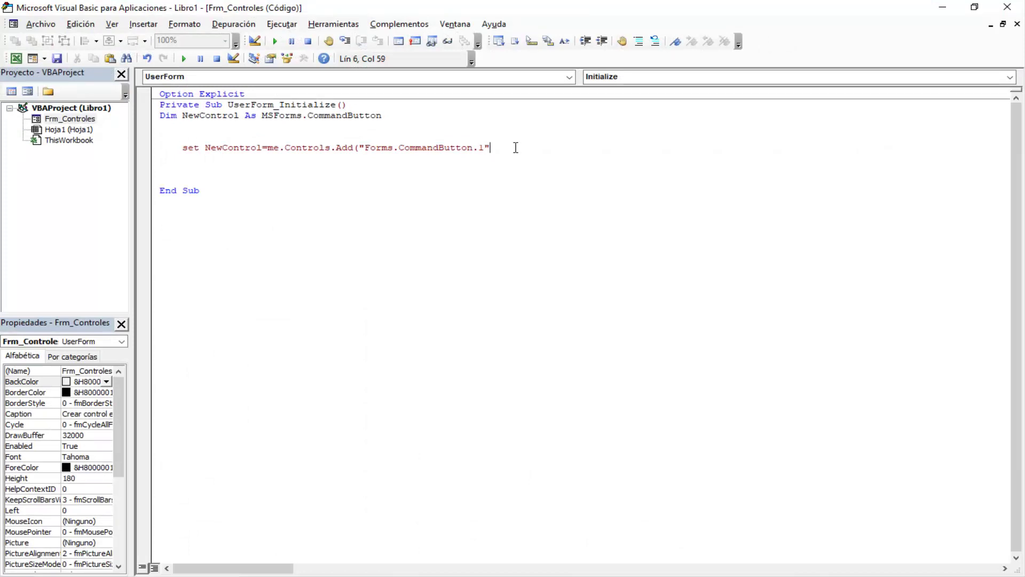
text(,)
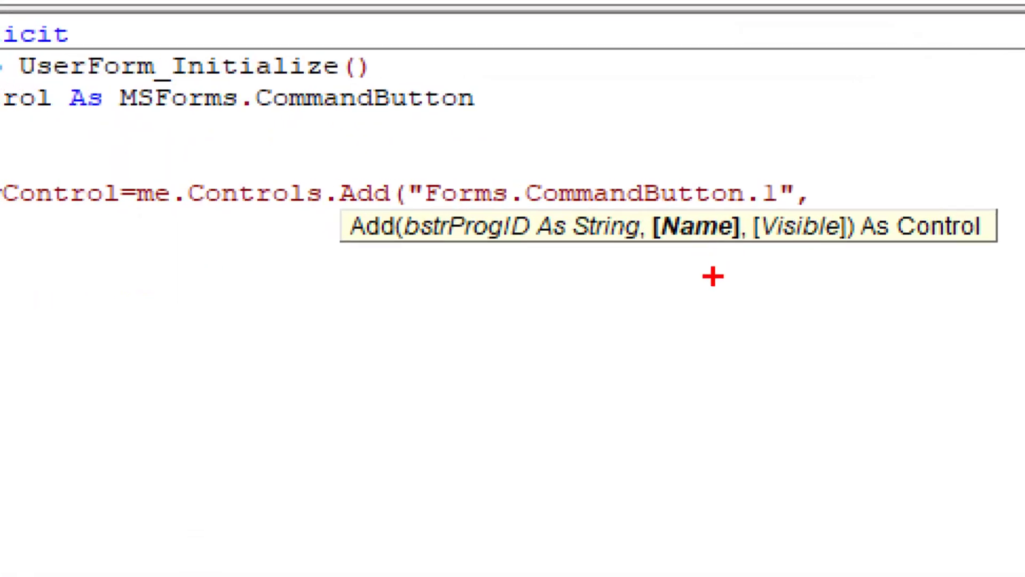
drag(717, 276, 754, 355)
key(Escape)
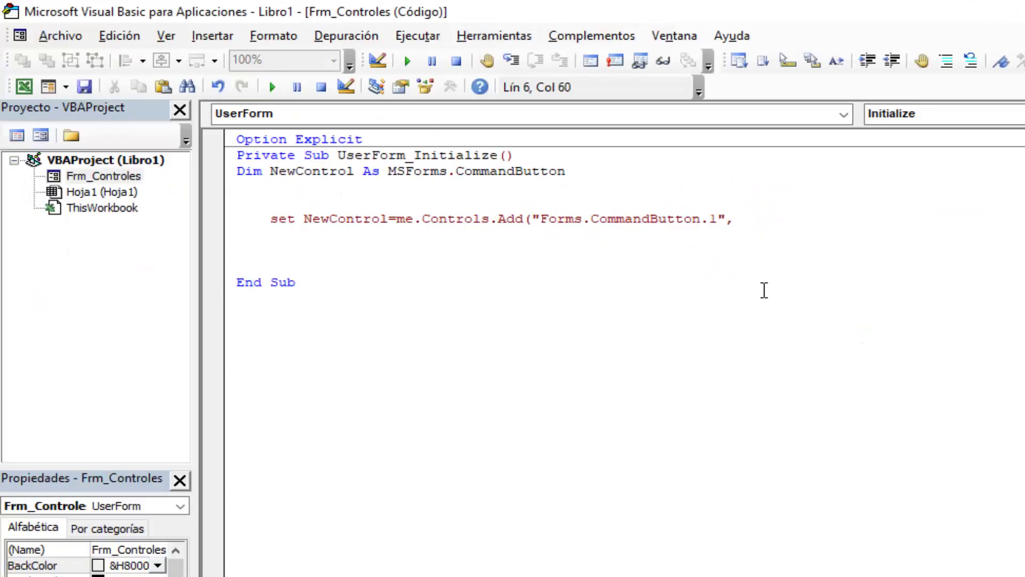
text("")
key(Left)
text(Hola")
text())
Add an empty With NewControl … End With block below the Set statement.
key(Down)
key(Down)
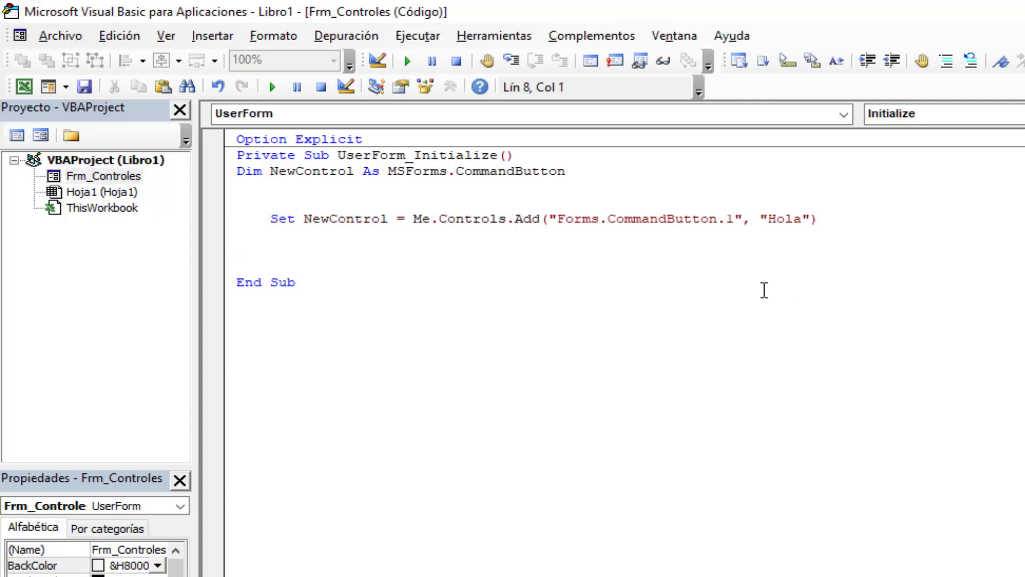
key(Return)
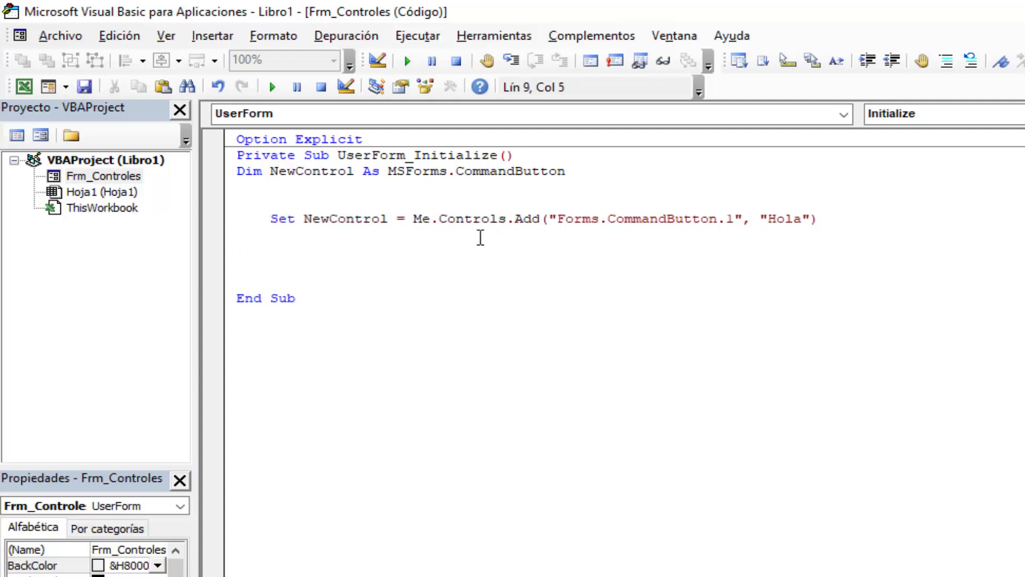
double_click(354, 220)
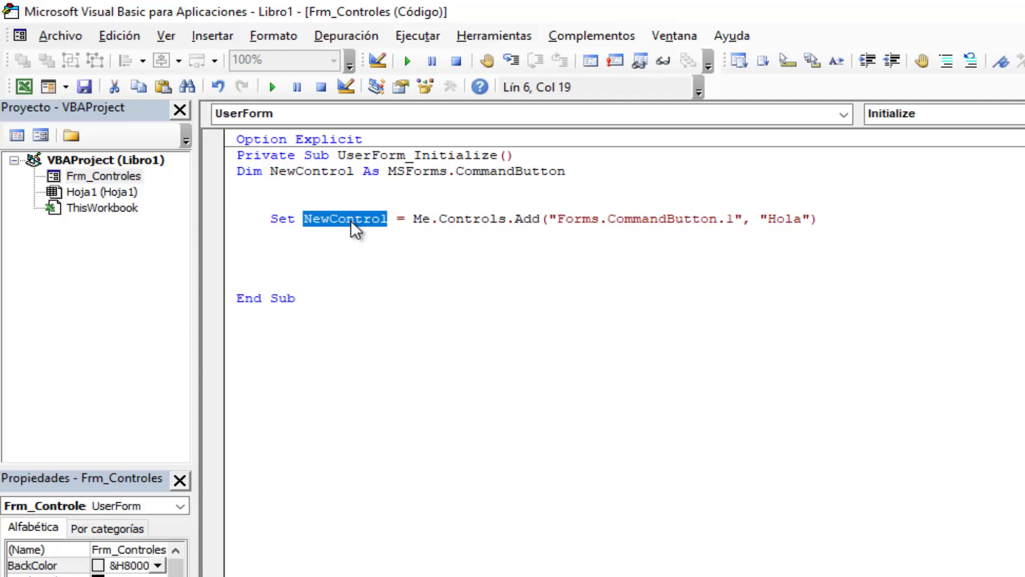
key(Down)
key(Down)
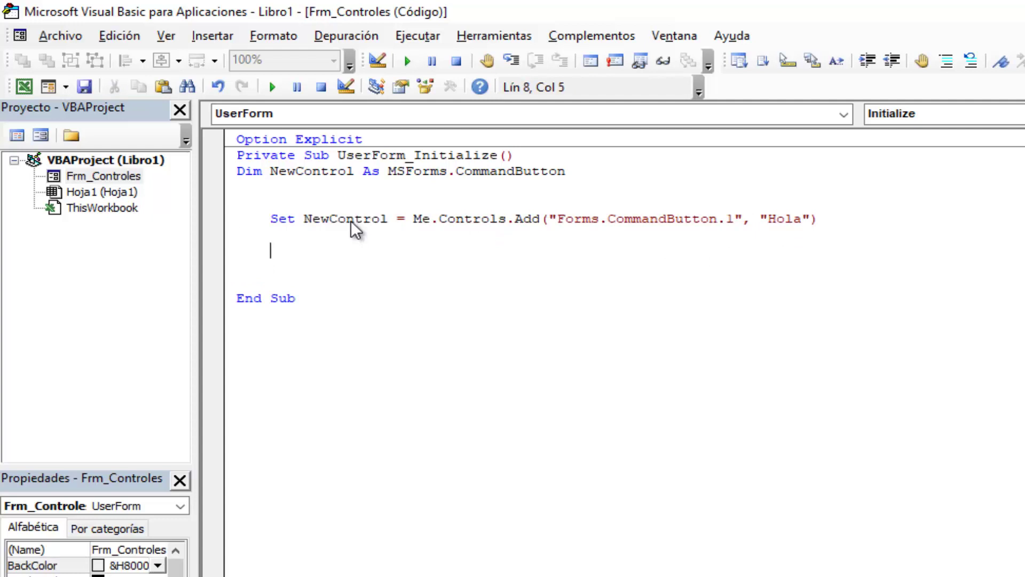
text(wi)
text(th NewControl)
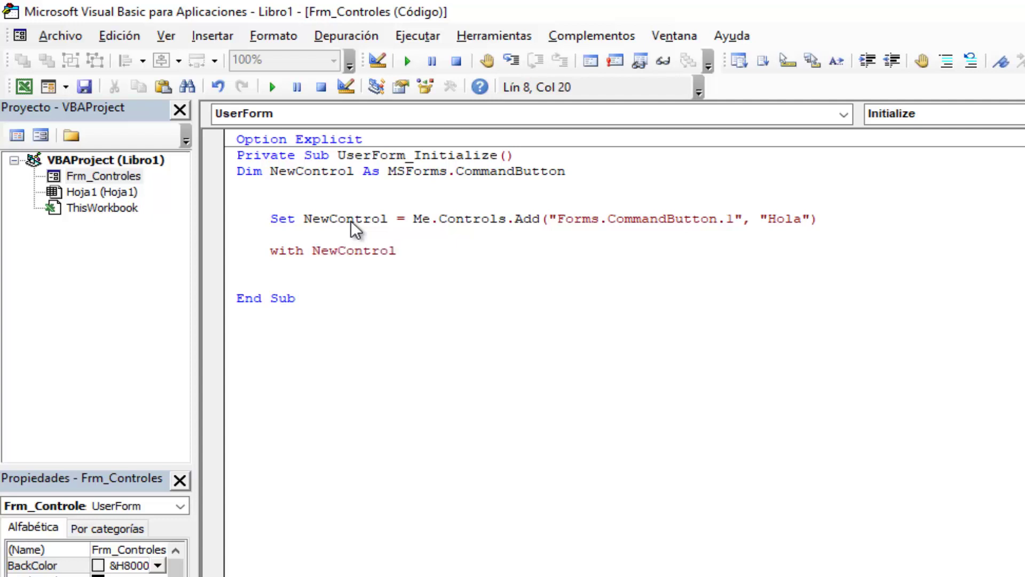
key(Return)
key(Return)
key(Return)
text(end wit)
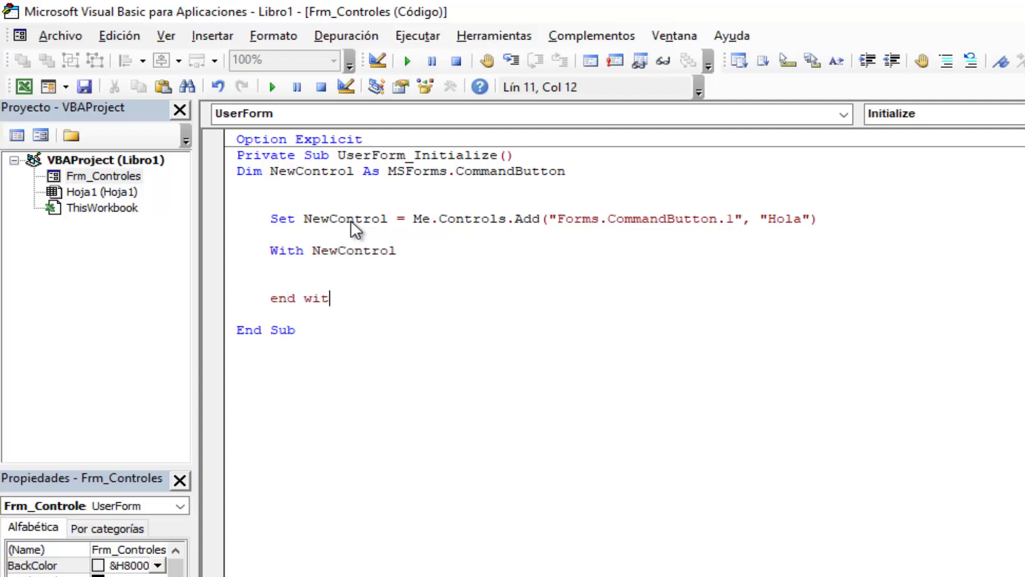
text(h)
key(Up)
key(Up)
key(Tab)
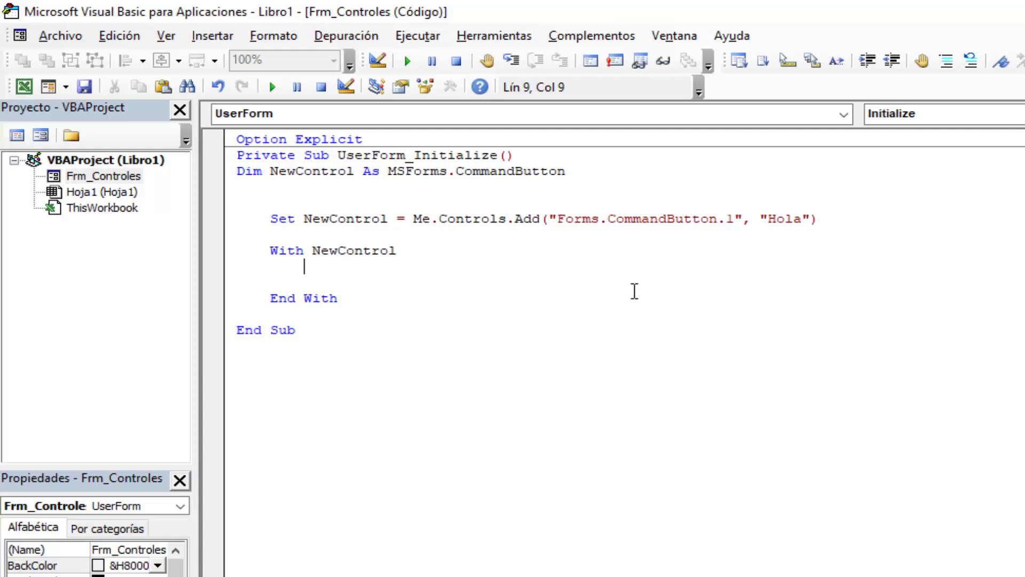
Run Frm_Controles and click the blank button created in its top-left corner.
double_click(104, 176)
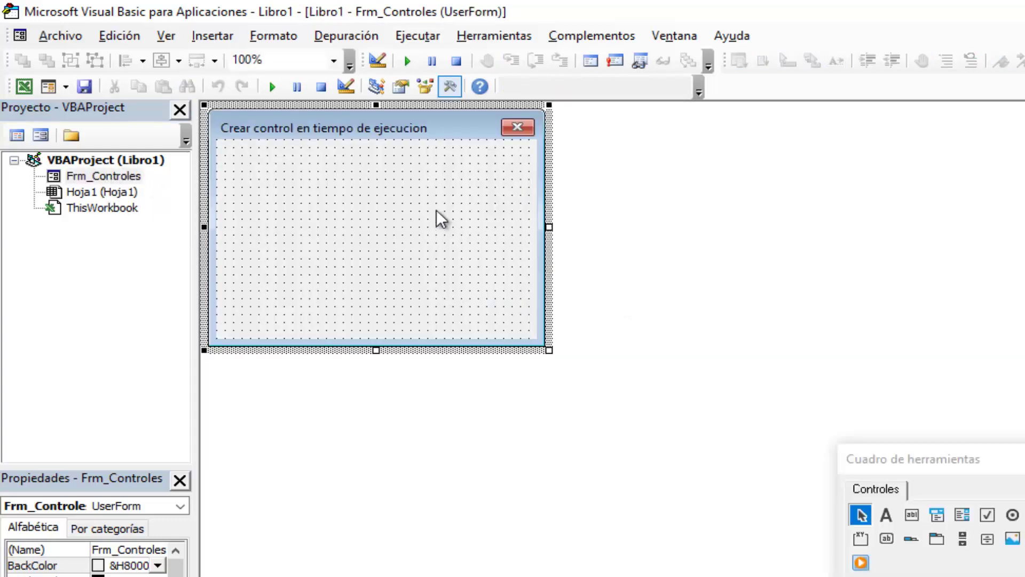
double_click(441, 261)
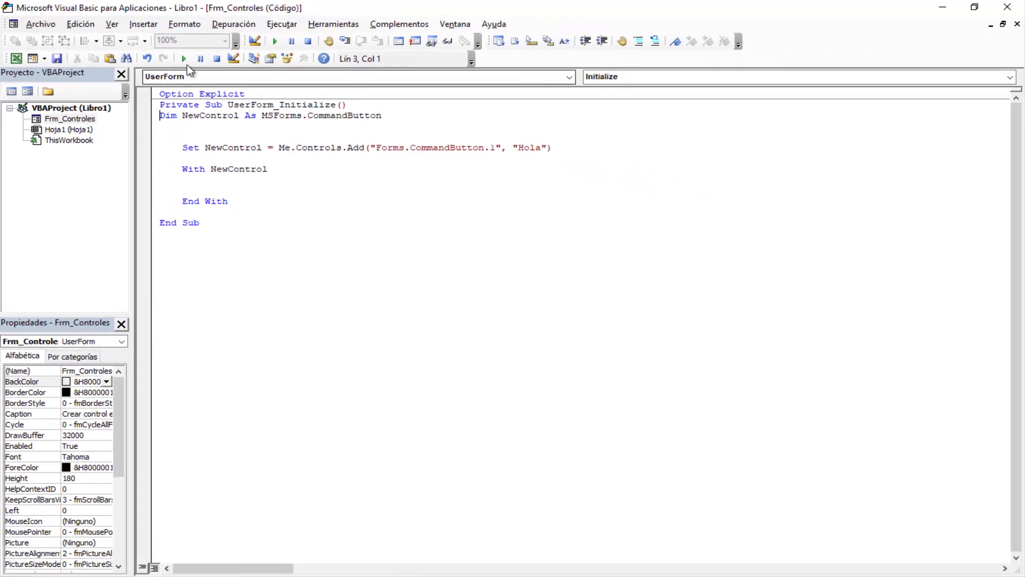
click(184, 58)
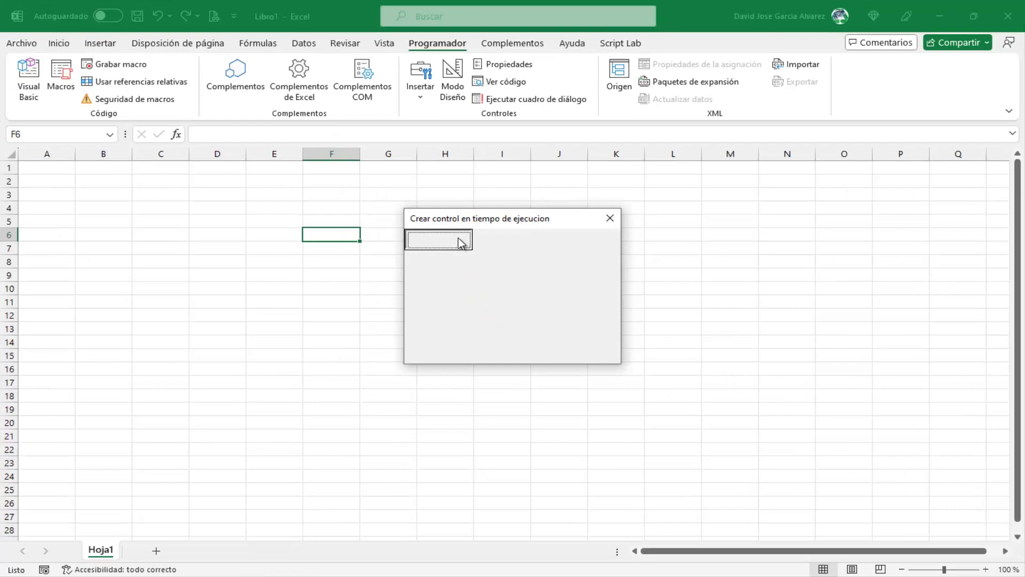
click(458, 243)
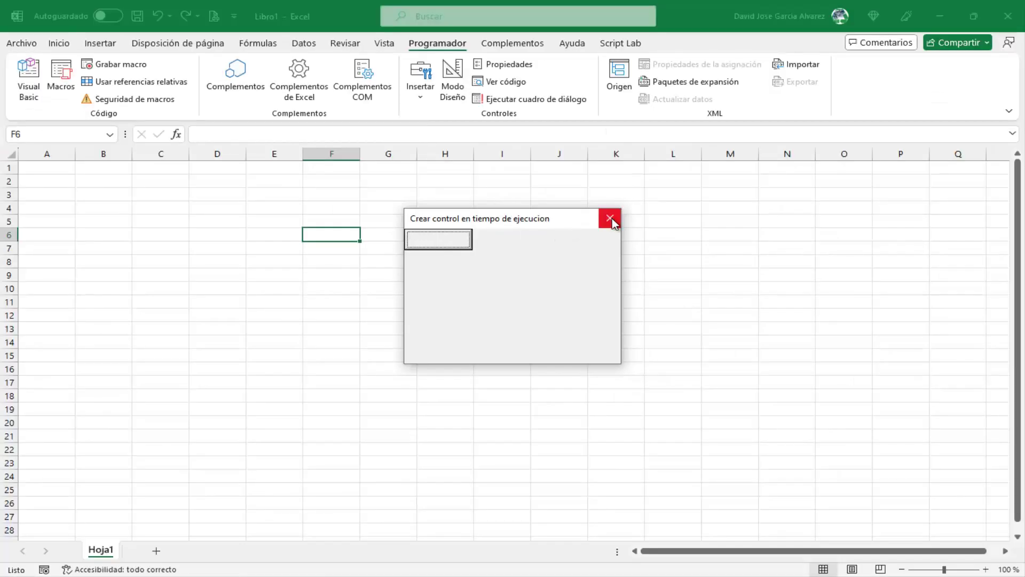
Close the running form and set .Top = 30 and .Left = 30 inside the With block.
click(612, 224)
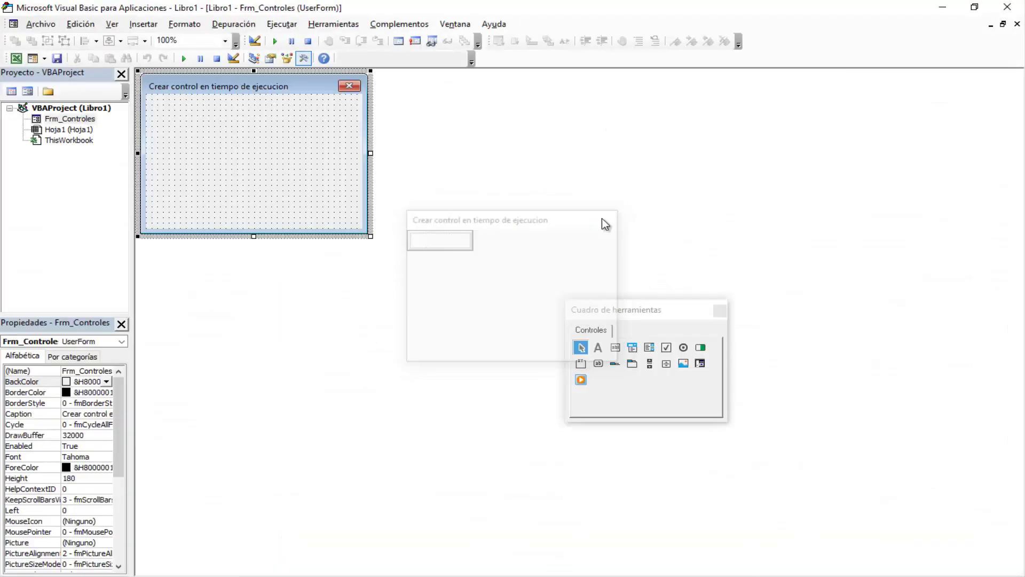
click(321, 171)
key(F7)
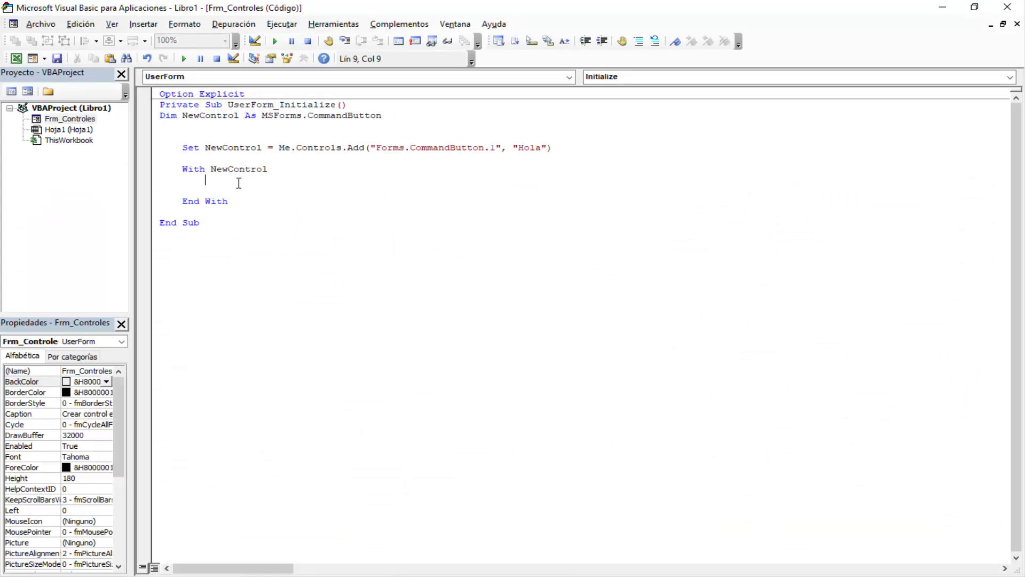
text(.top)
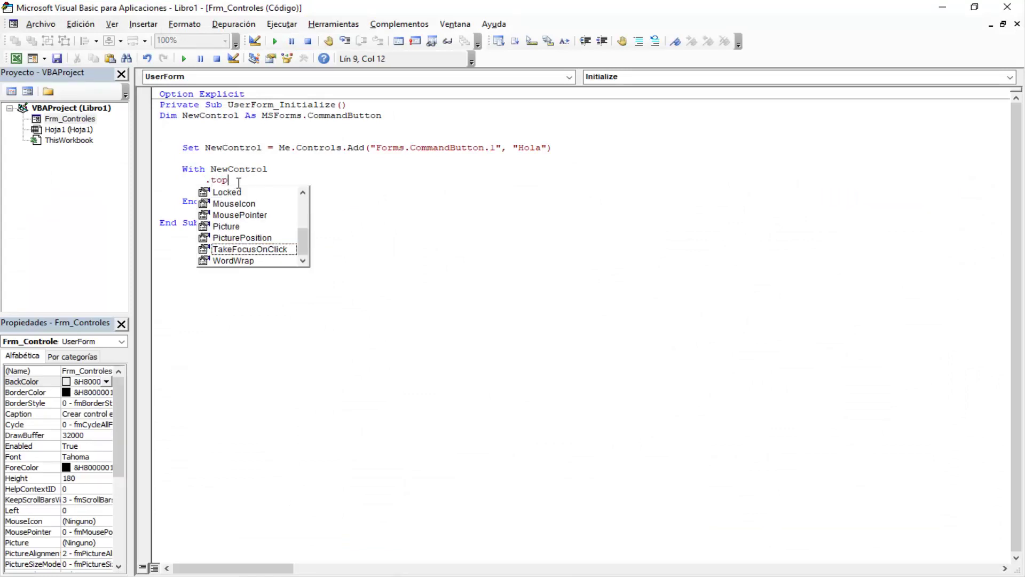
text(=30)
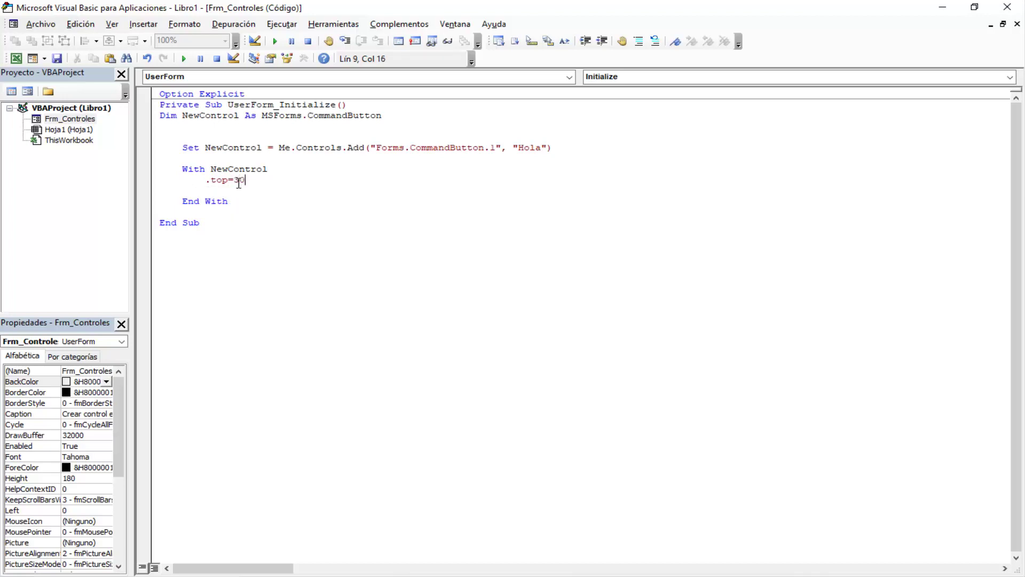
key(Return)
text(.)
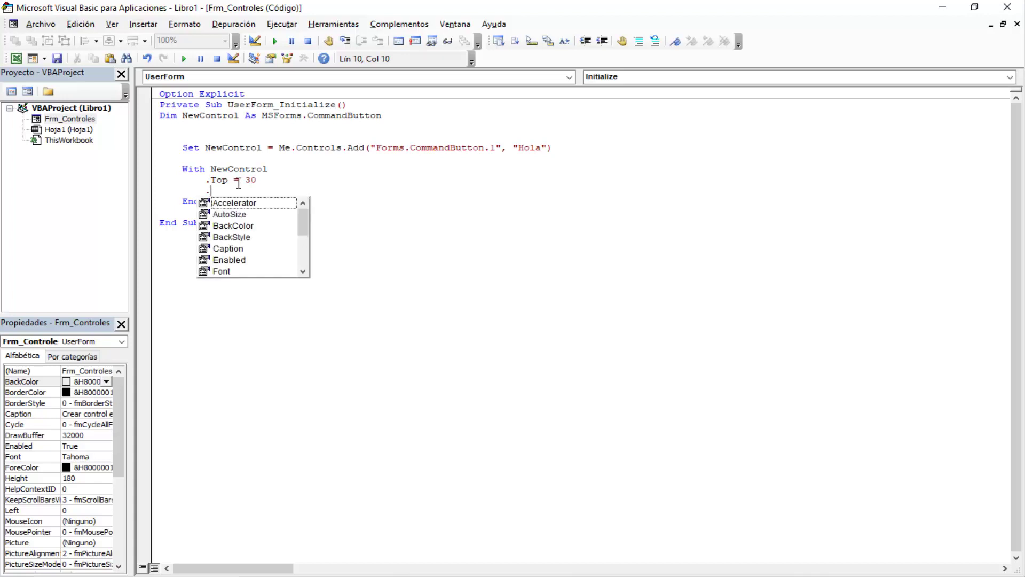
text(left=30)
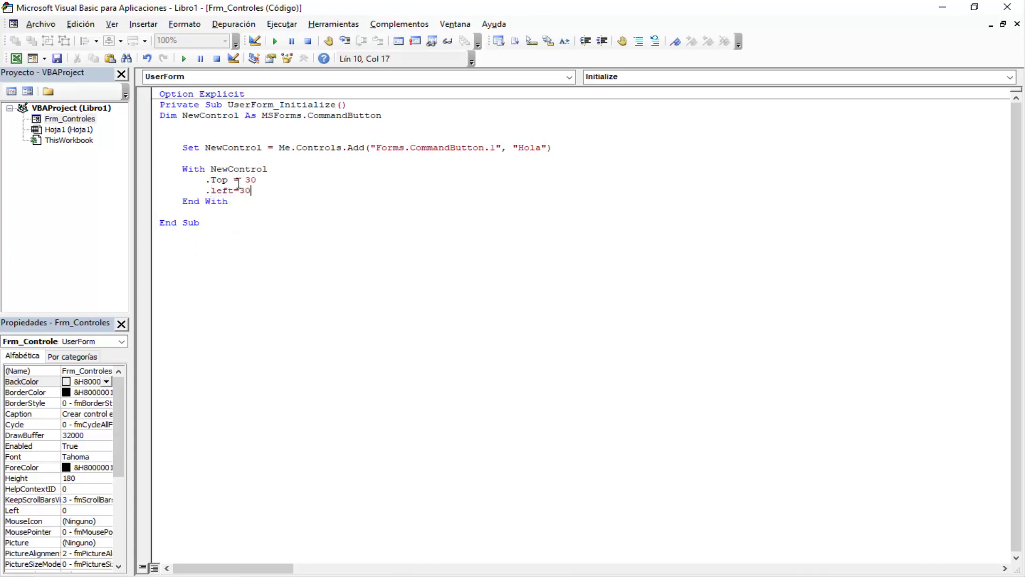
key(Down)
Run the form to see the uncaptioned button at 30, 30, then close it.
click(187, 64)
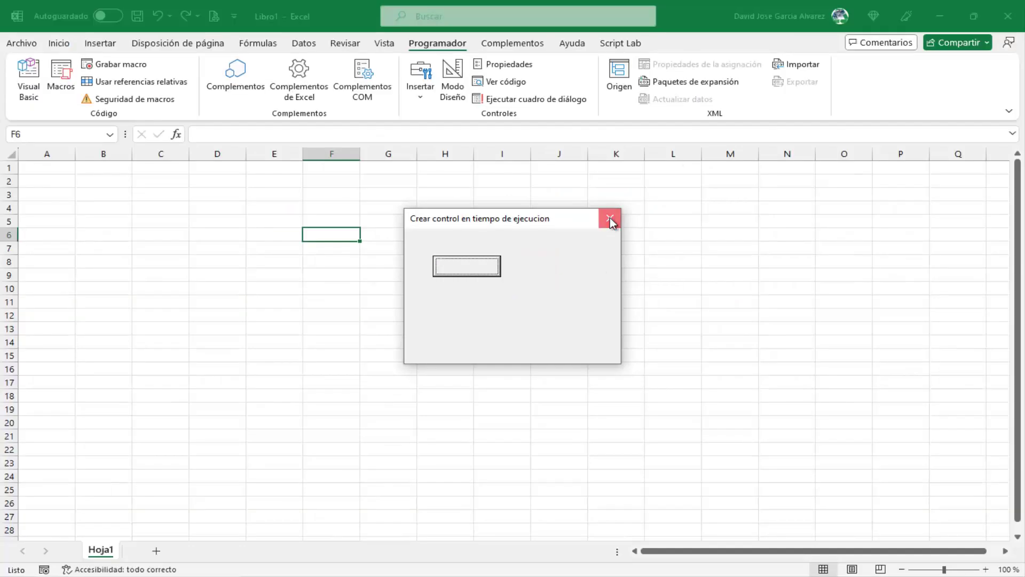
click(606, 222)
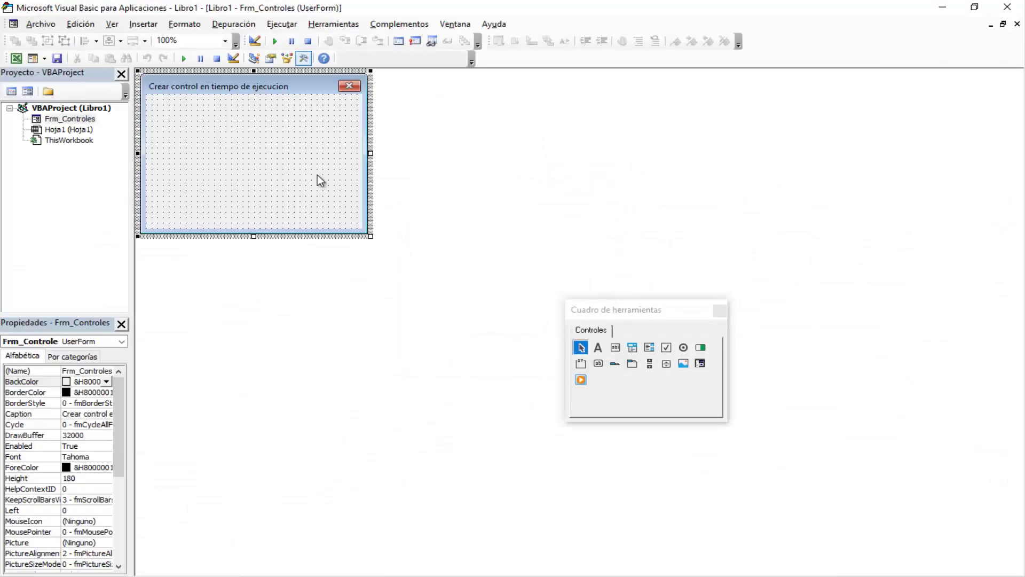
Add a .Caption = "Hola" line under .Left = 30 in the With block.
key(F7)
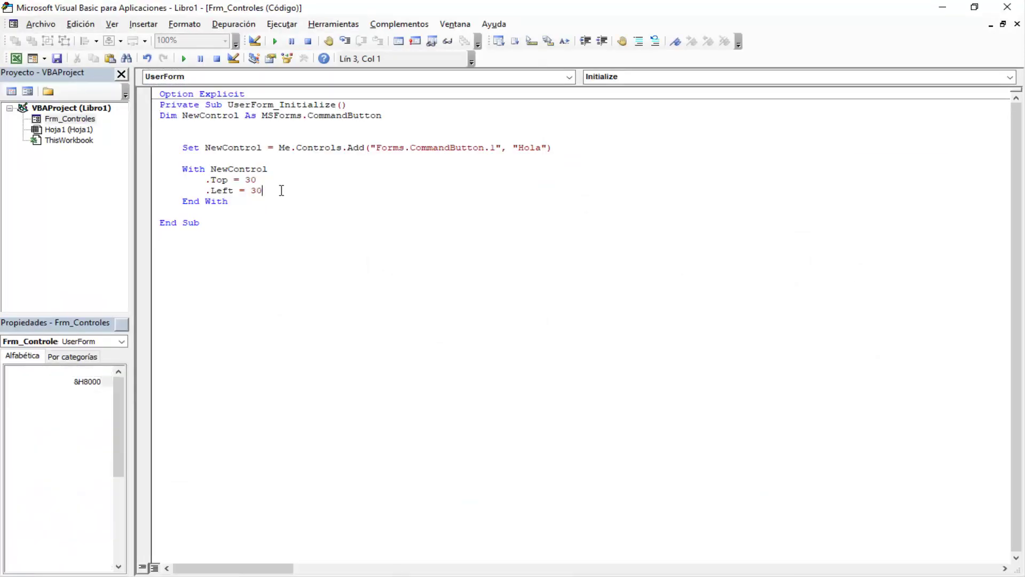
click(283, 189)
key(Return)
text(.capt)
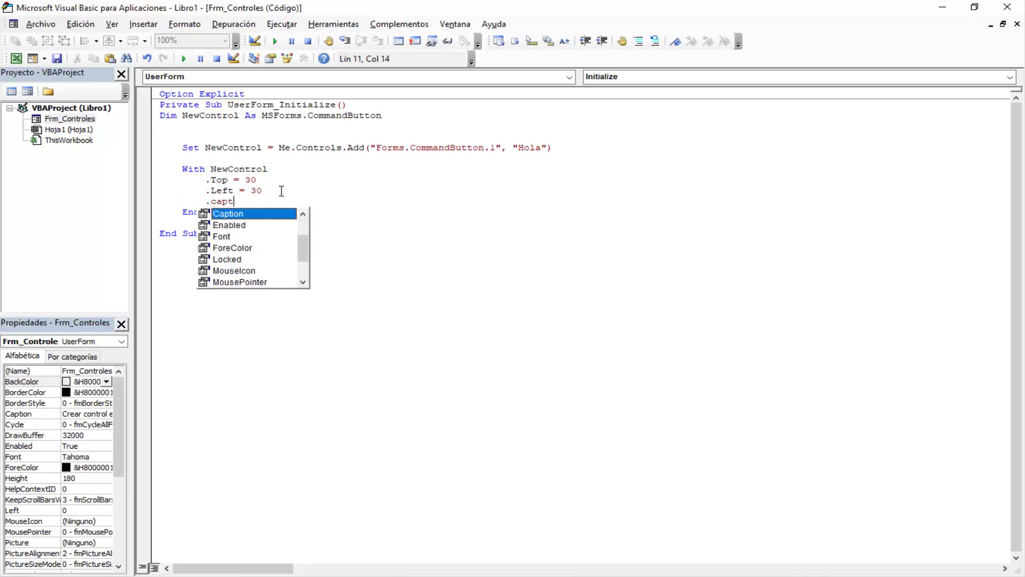
text(ion=)
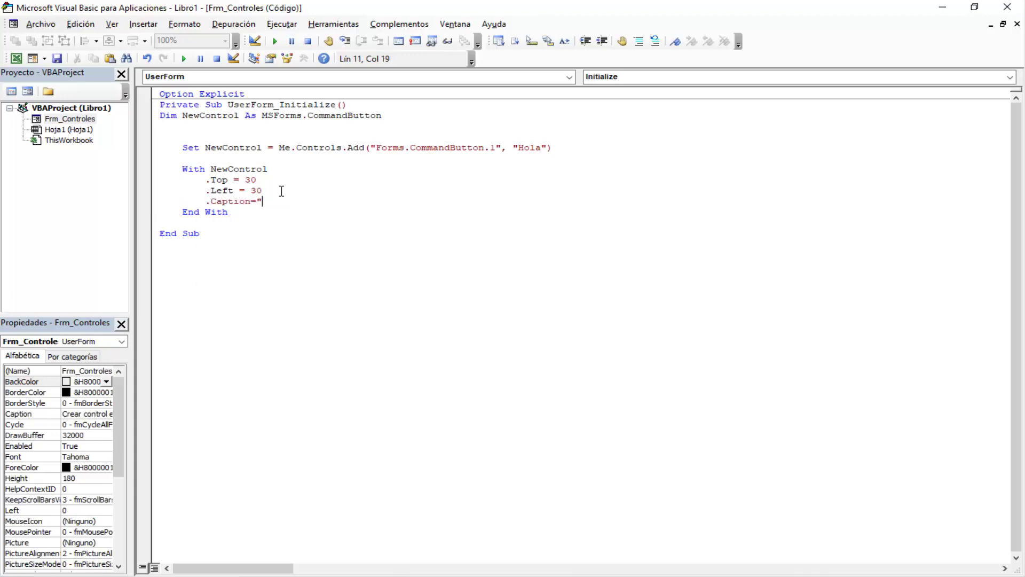
text(Hola)
key(Down)
Run the form to confirm the button now reads Hola, then close it.
click(183, 60)
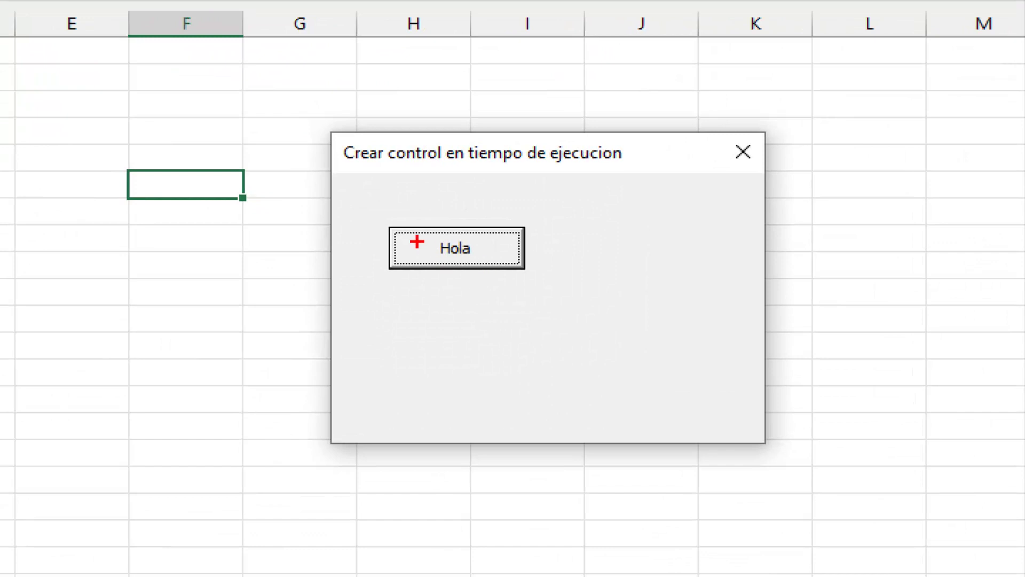
drag(372, 215, 535, 273)
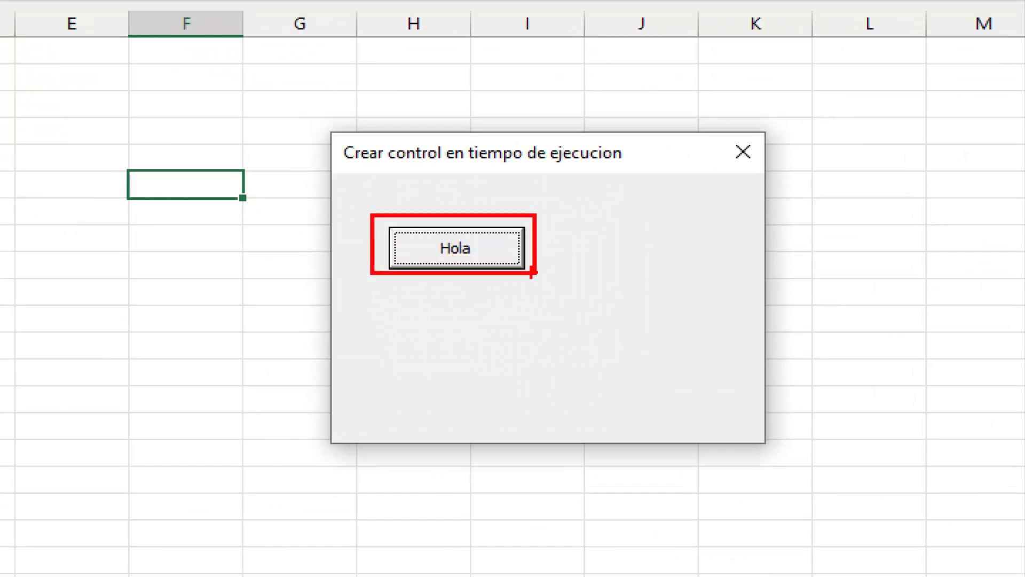
drag(486, 295, 527, 373)
key(Escape)
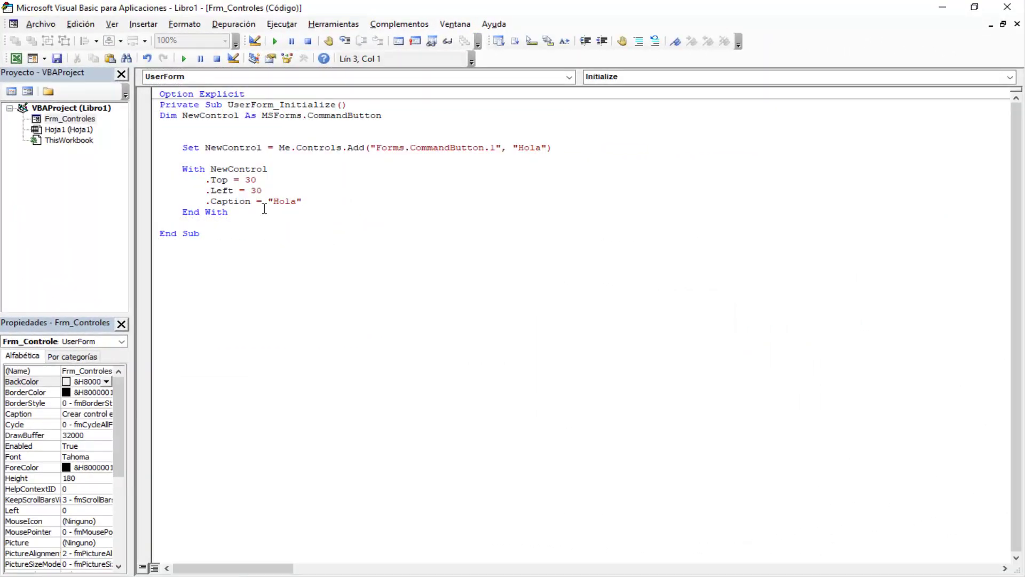
Add a Set NewControl = Nothing line after End With.
click(252, 213)
key(Return)
key(Return)
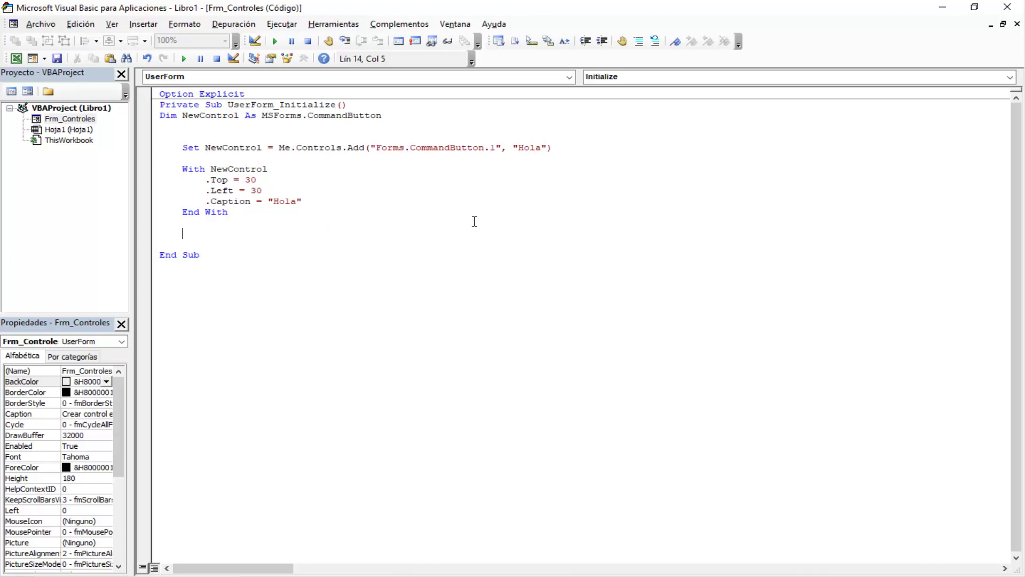
text(set)
click(245, 179)
click(518, 349)
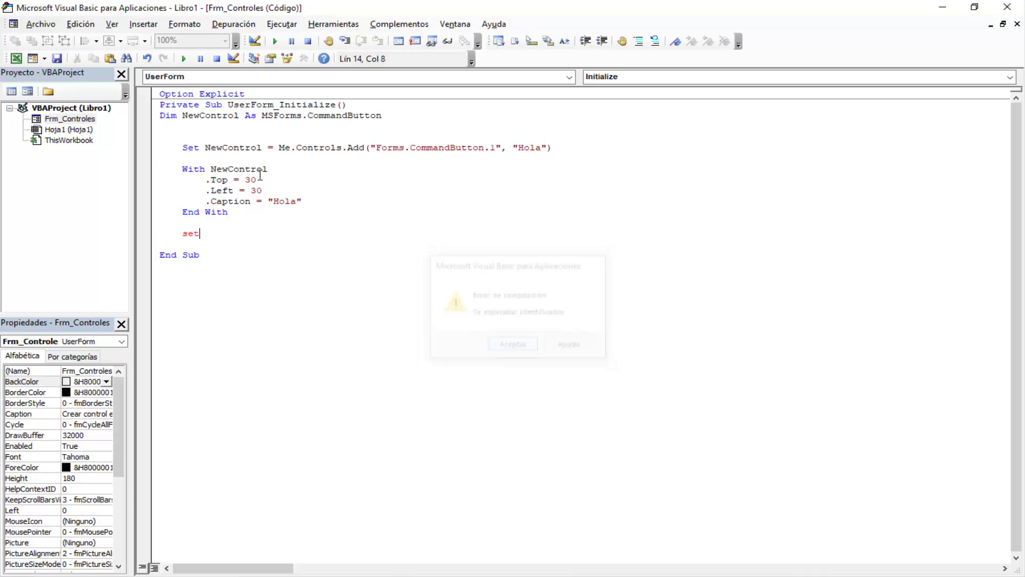
double_click(235, 169)
key(Down)
key(Down)
key(Down)
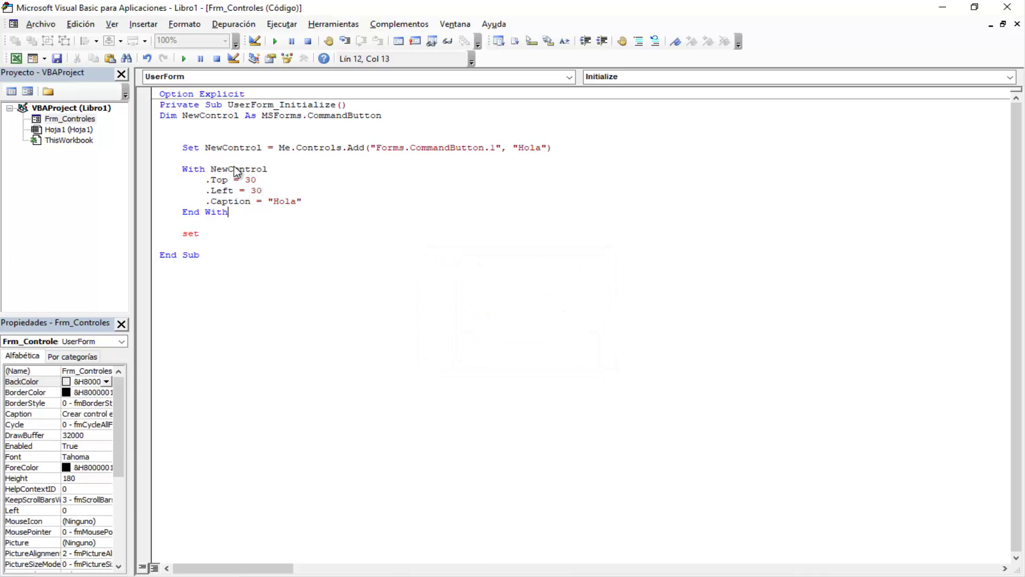
key(Down)
key(Down)
key(Down)
text(NewControl)
text(=not)
text(t)
key(BackSpace)
text(hing)
key(Down)
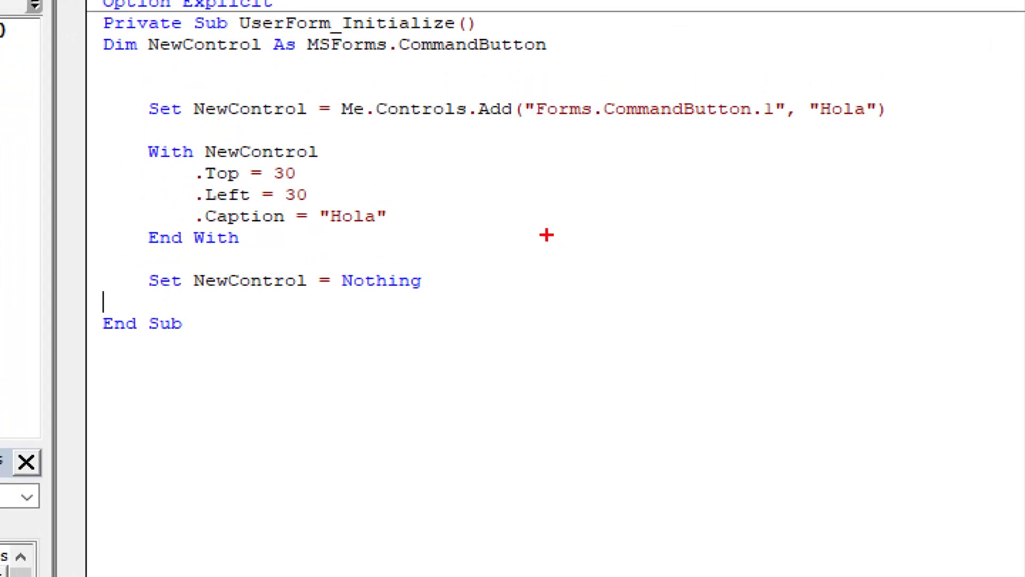
Remove the extra blank line below the Dim statement.
drag(417, 255, 501, 234)
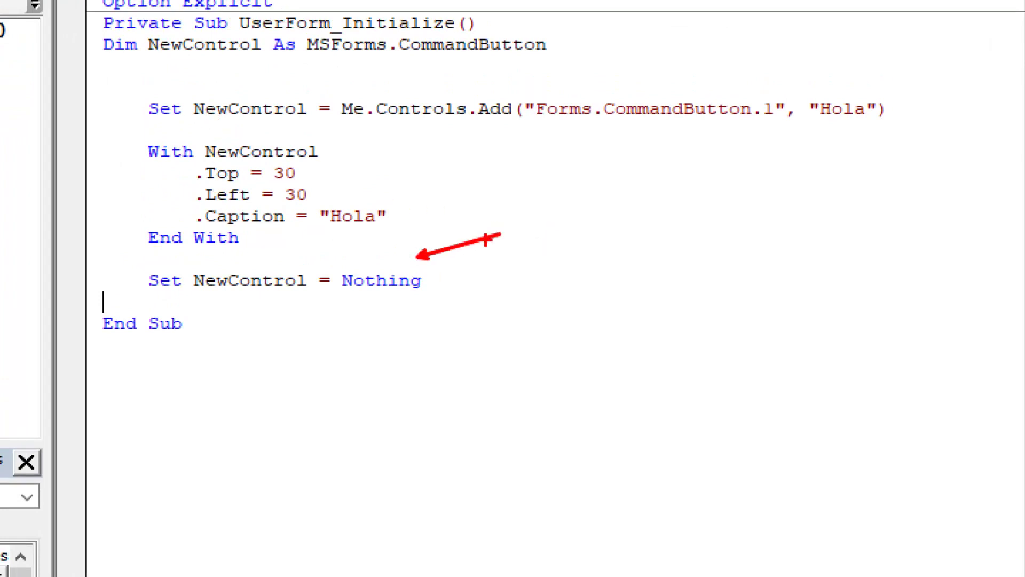
click(237, 133)
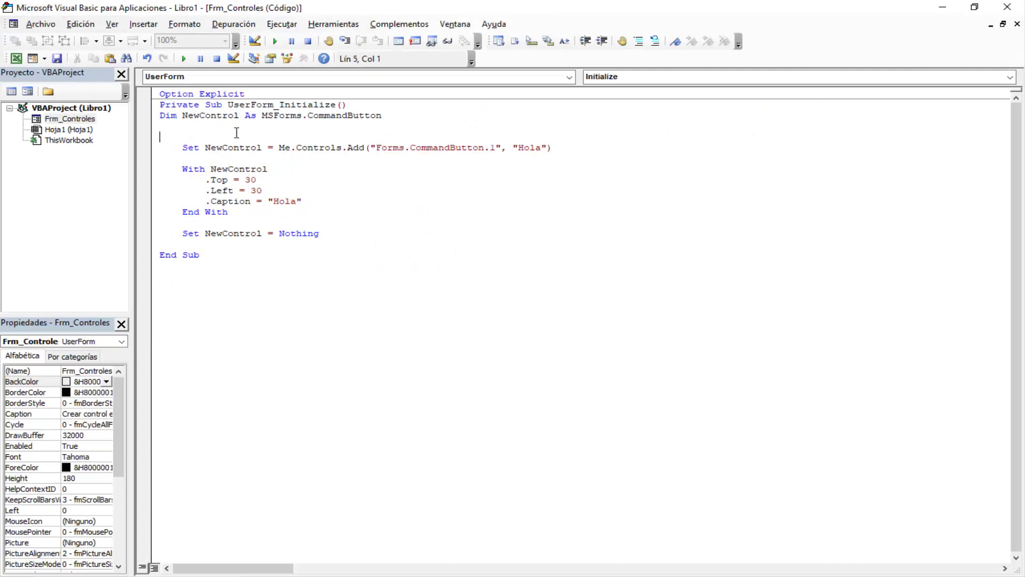
key(BackSpace)
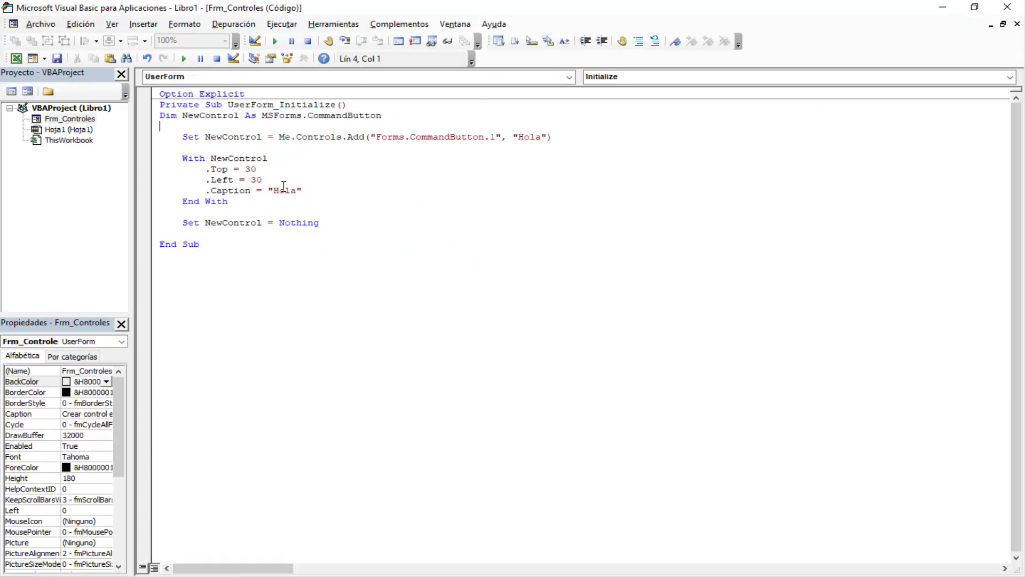
Run the finished form, point out the Hola button's Top and Left position, then close it.
click(184, 59)
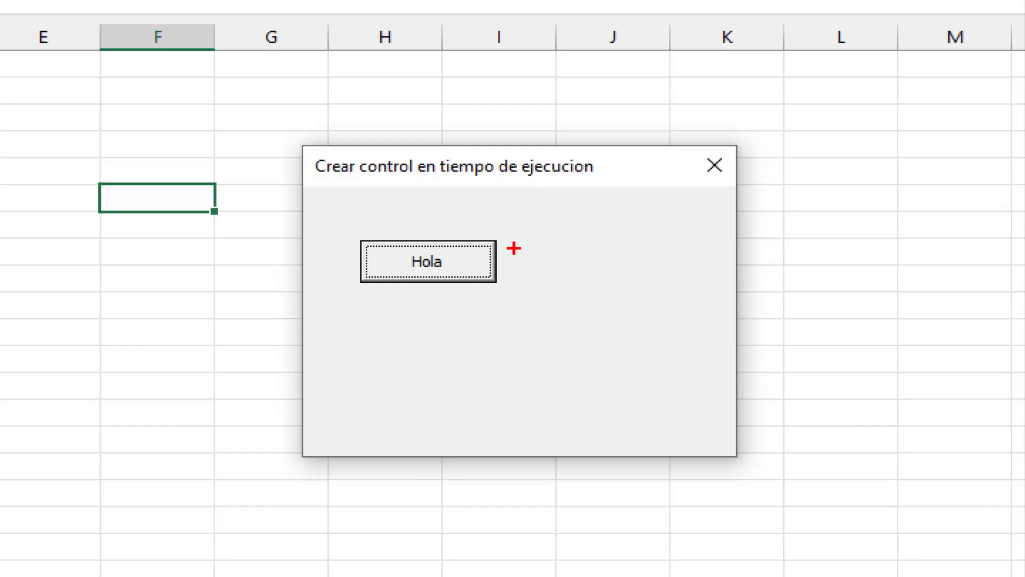
drag(477, 224, 478, 306)
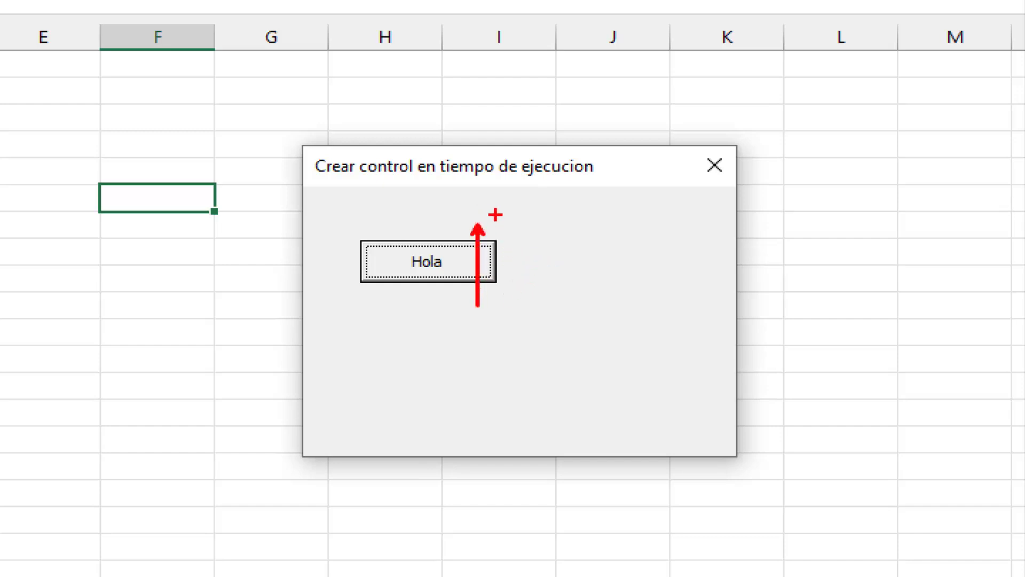
drag(500, 215, 679, 215)
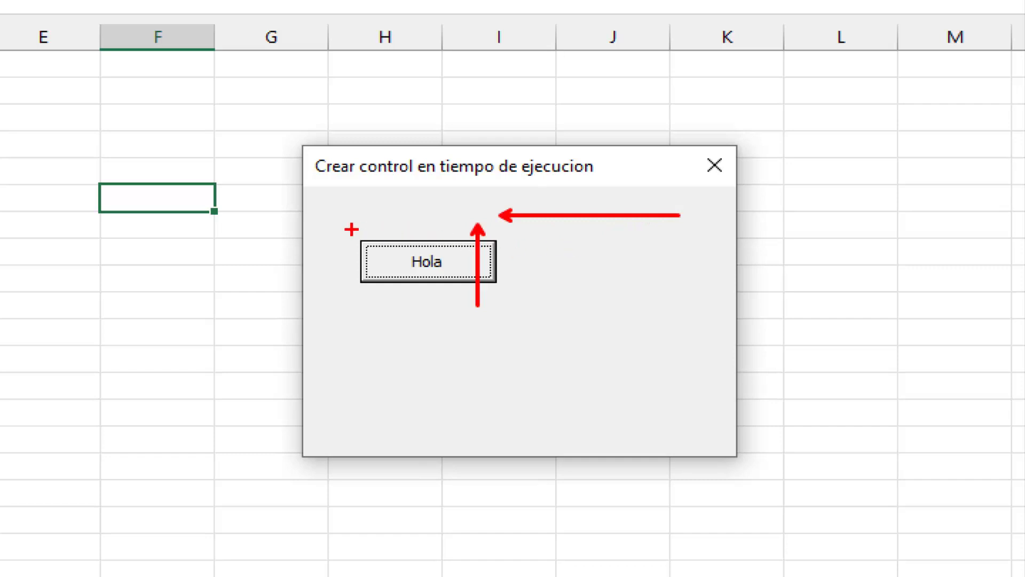
mouse_move(340, 227)
mouse_down()
mouse_move(514, 291)
mouse_move(631, 258)
mouse_up()
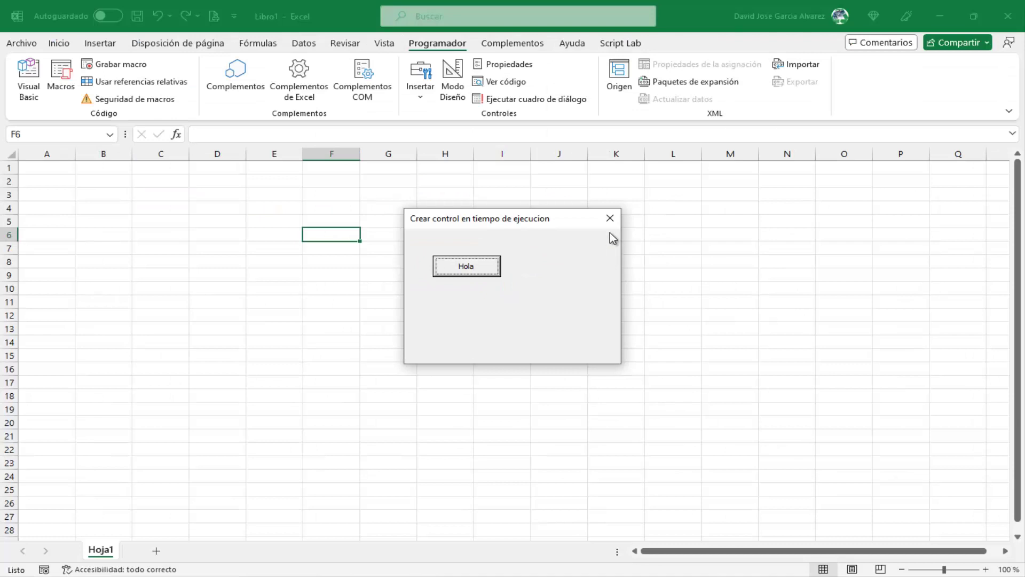
click(610, 219)
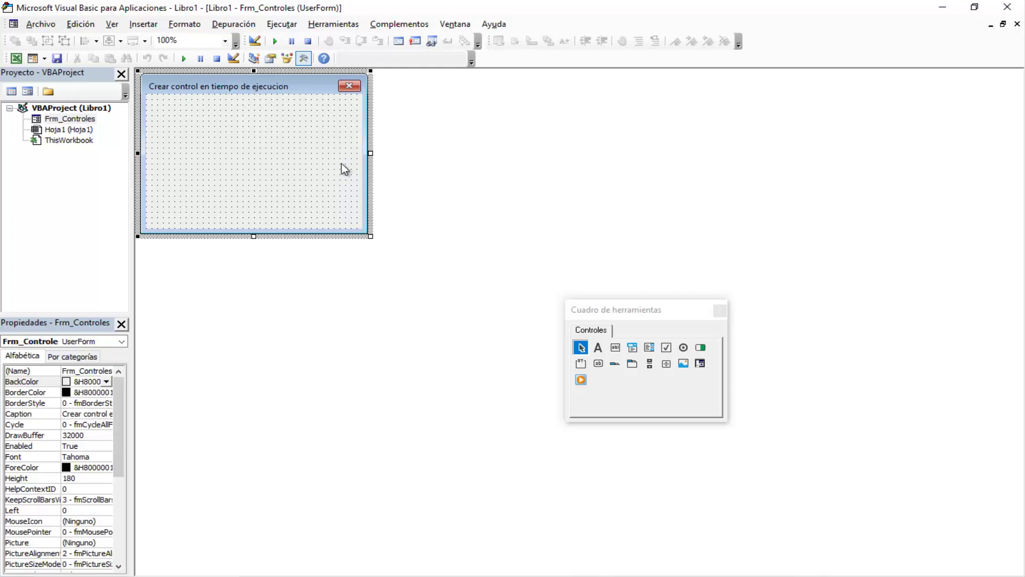
Review Frm_Controles' Initialize code from Set to Nothing, then return to Libro1's Inicio tab.
key(F7)
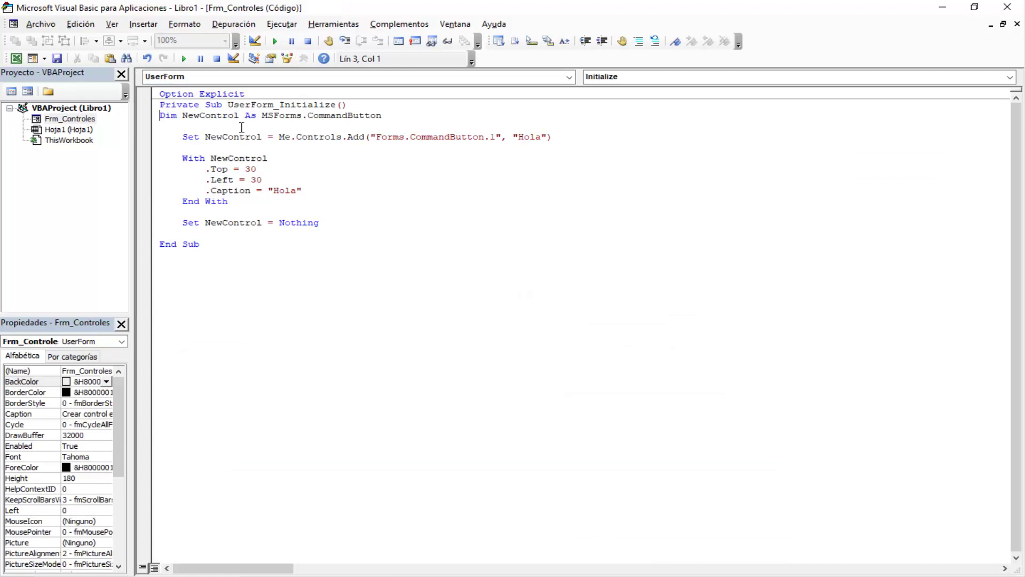
drag(175, 136, 336, 222)
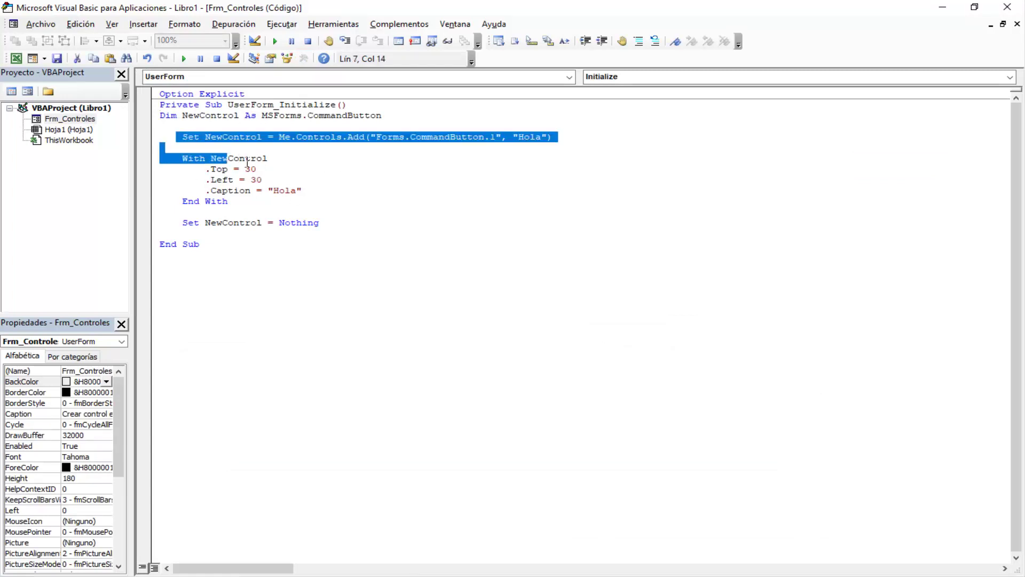
click(384, 214)
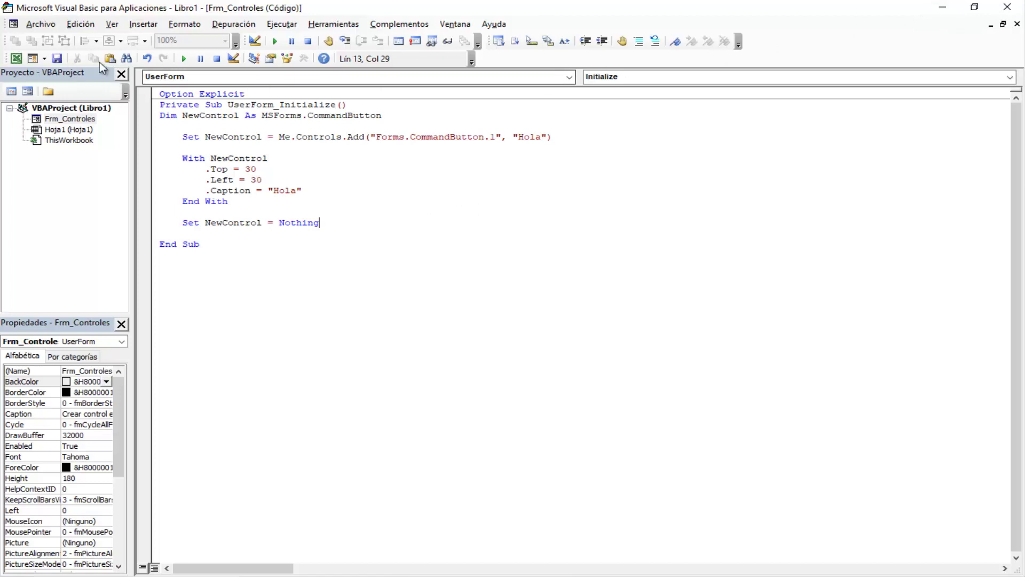
click(16, 57)
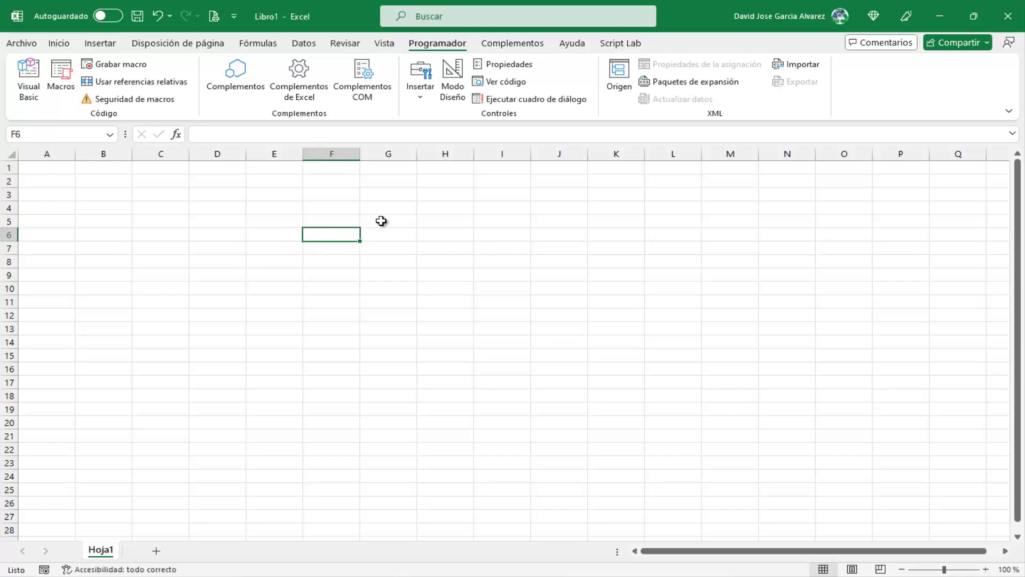
click(60, 44)
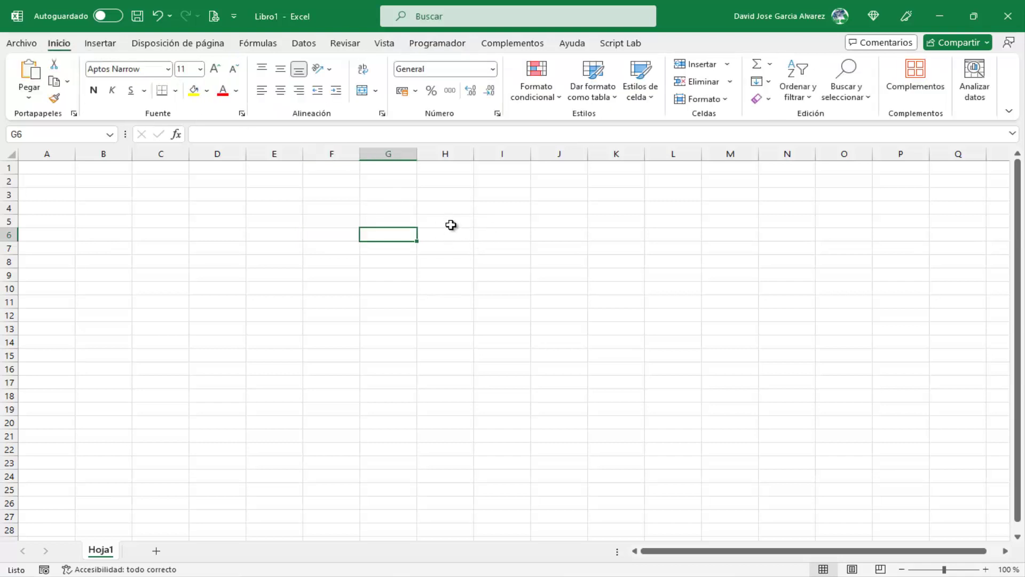